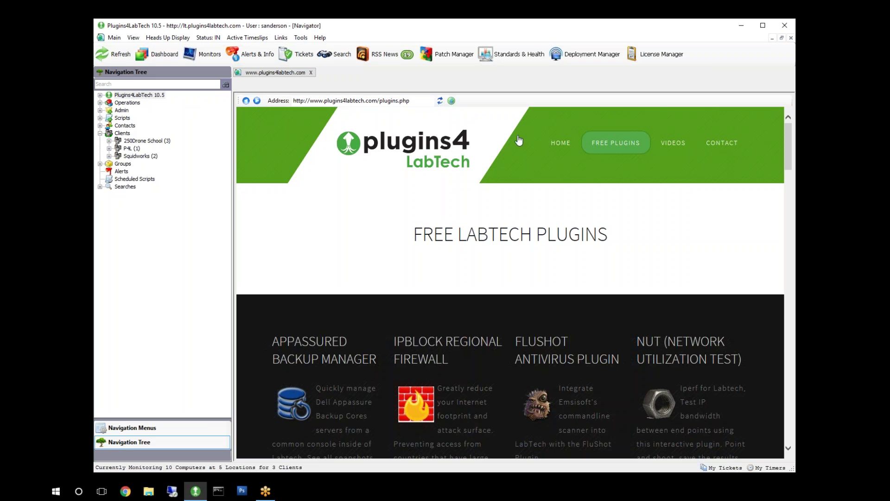
Scroll the Free LabTech Plugins page down until the PowerShell plugin entry is visible.
{"action": "scroll", "coordinate": [533, 241], "scroll_direction": "down", "scroll_amount": 8}
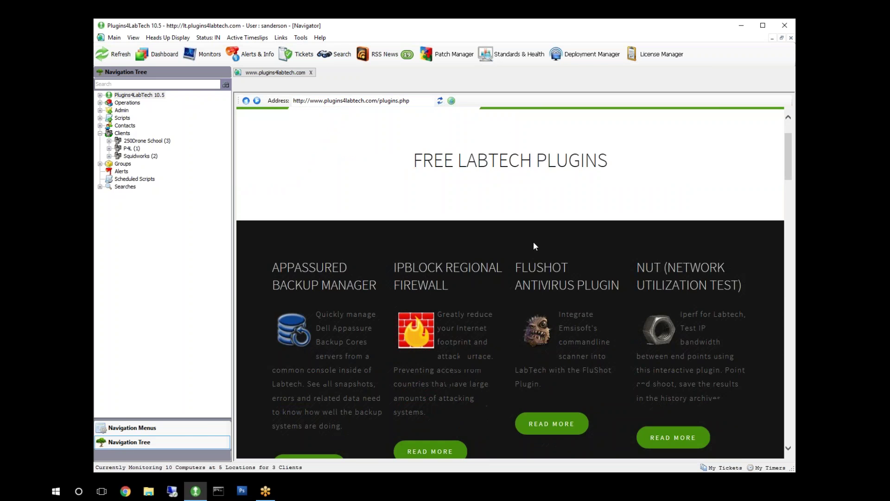
{"action": "scroll", "coordinate": [535, 256], "scroll_direction": "down", "scroll_amount": 7}
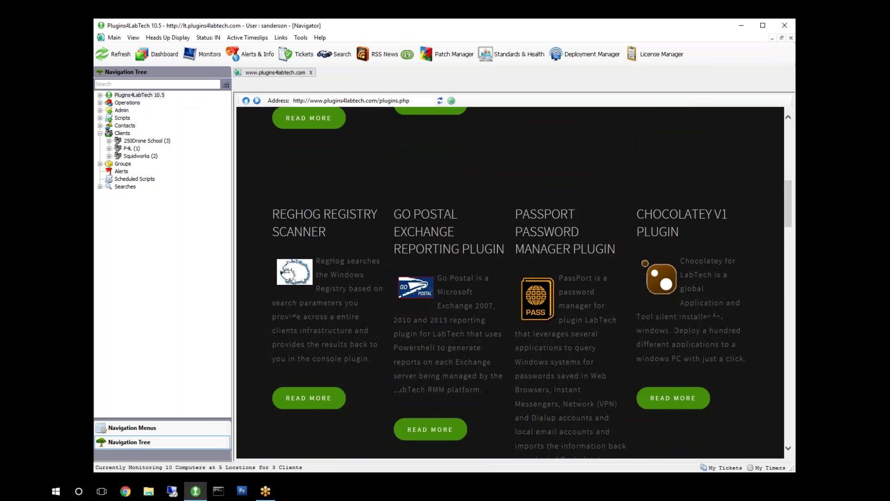
{"action": "scroll", "coordinate": [532, 262], "scroll_direction": "down", "scroll_amount": 7}
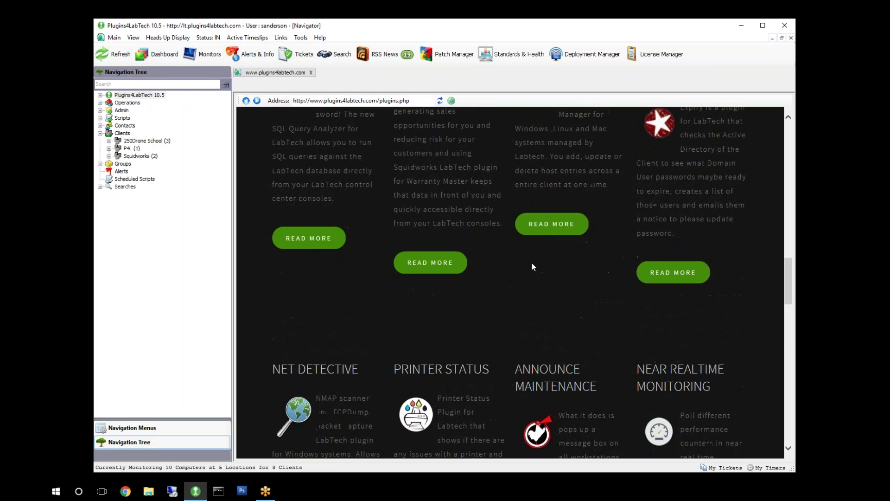
{"action": "scroll", "coordinate": [532, 263], "scroll_direction": "down", "scroll_amount": 7}
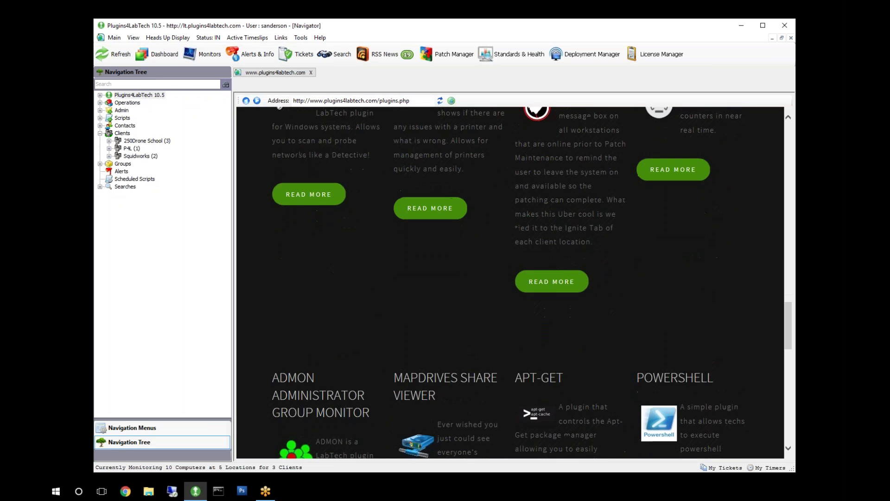
{"action": "scroll", "coordinate": [532, 263], "scroll_direction": "down", "scroll_amount": 7}
{"action": "scroll", "coordinate": [661, 195], "scroll_direction": "up", "scroll_amount": 3}
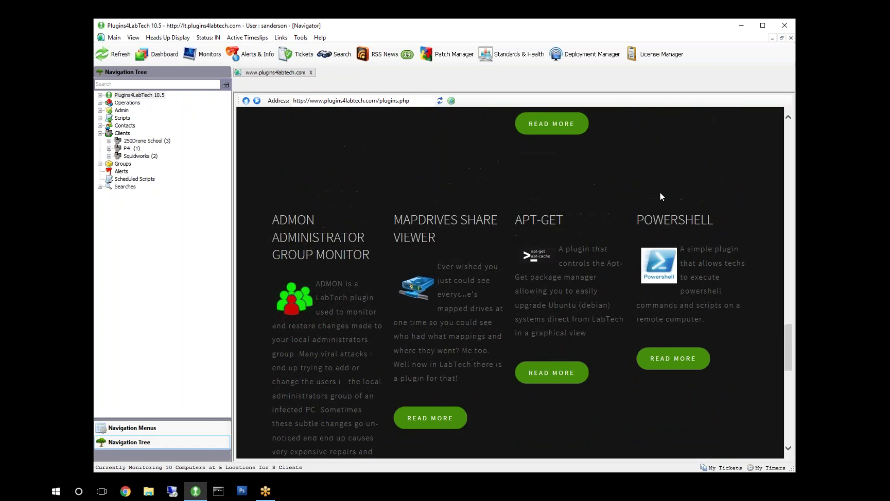
Download PowerShell-2.0.1.zip from the PowerShell plugin page to the Desktop and open it.
{"action": "left_click", "coordinate": [675, 363]}
{"action": "scroll", "coordinate": [589, 289], "scroll_direction": "down", "scroll_amount": 5}
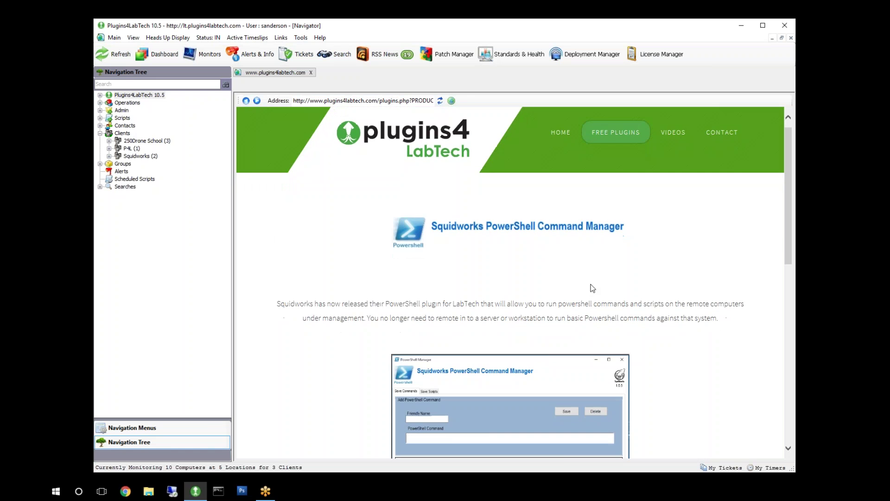
{"action": "scroll", "coordinate": [588, 293], "scroll_direction": "down", "scroll_amount": 5}
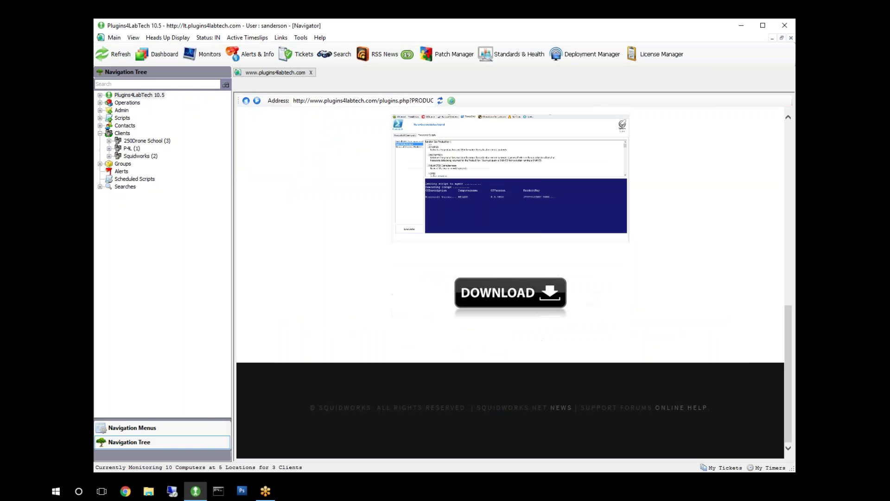
{"action": "left_click", "coordinate": [509, 293]}
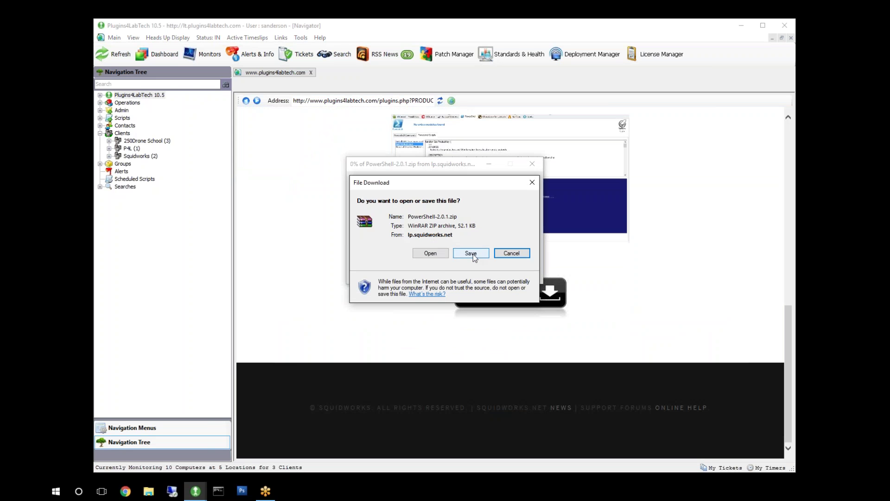
{"action": "left_click", "coordinate": [471, 252]}
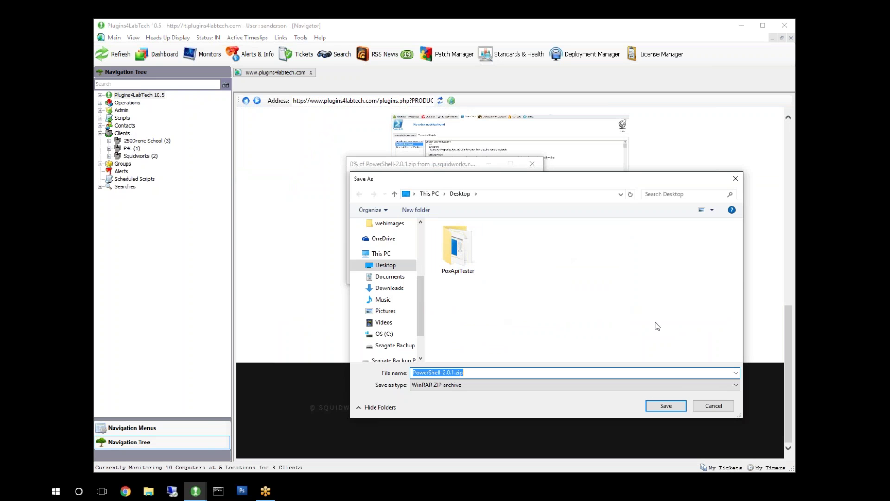
{"action": "left_click", "coordinate": [677, 407]}
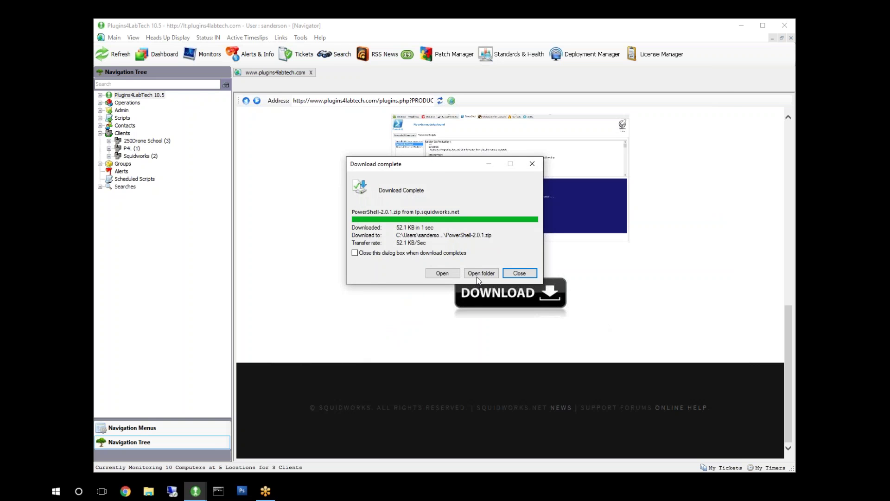
{"action": "left_click", "coordinate": [442, 273]}
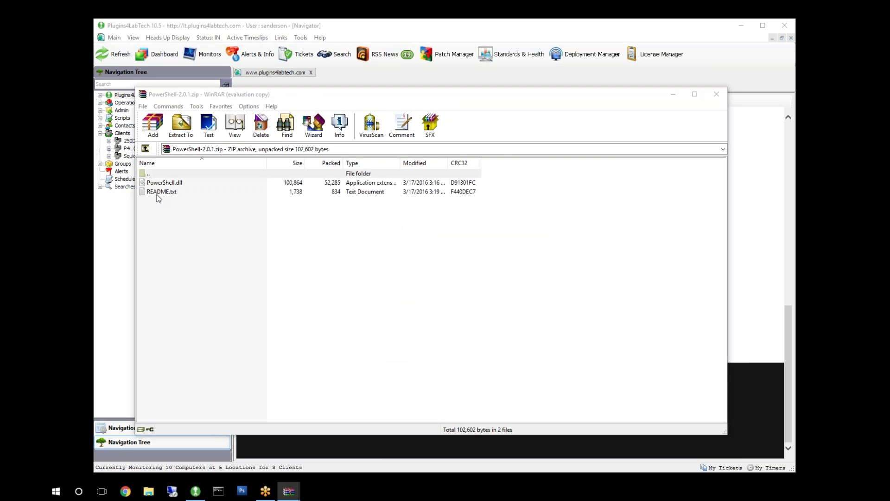
Extract PowerShell.dll to Desktop\PowerShell-2.0.1, then close WinRAR.
{"action": "left_click", "coordinate": [164, 184]}
{"action": "left_click", "coordinate": [181, 124]}
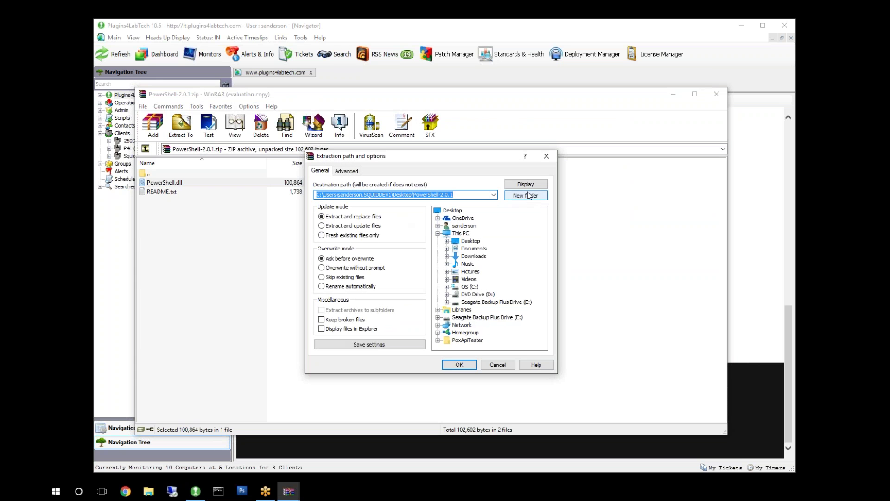
{"action": "left_click", "coordinate": [459, 364]}
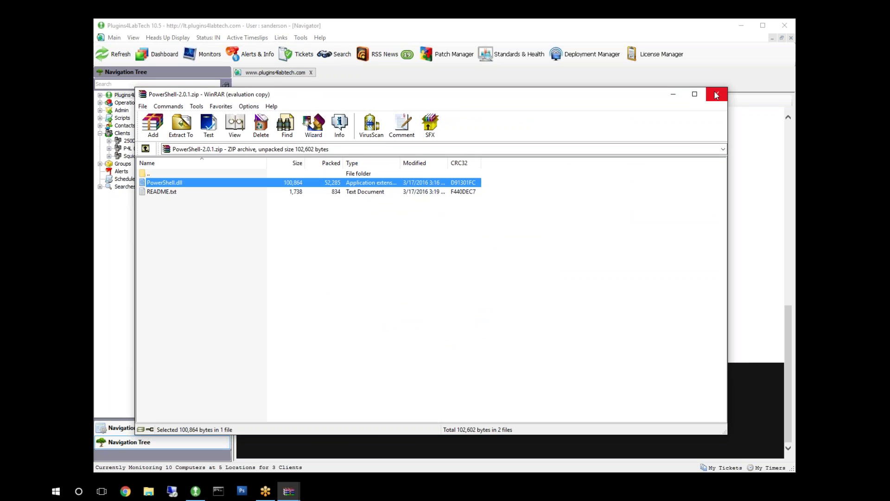
{"action": "left_click", "coordinate": [717, 94]}
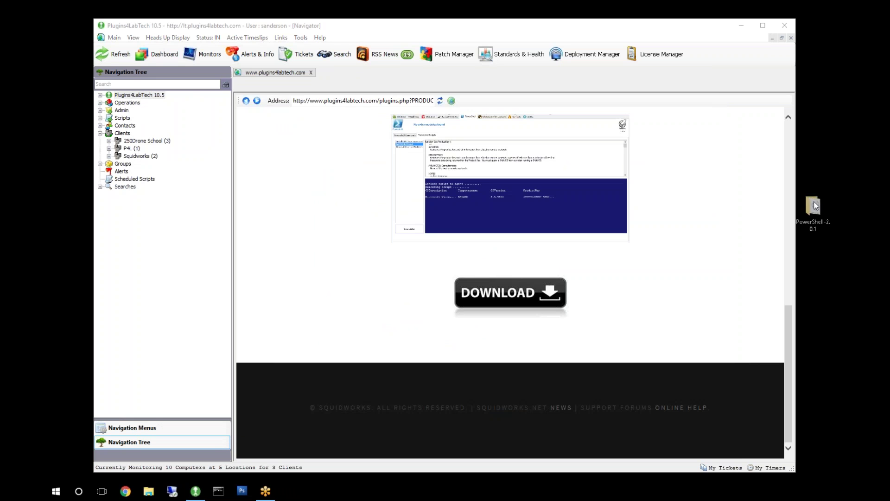
Open the PowerShell-2.0.1 folder and arrange its window so LabTech stays visible.
{"action": "double_click", "coordinate": [820, 214]}
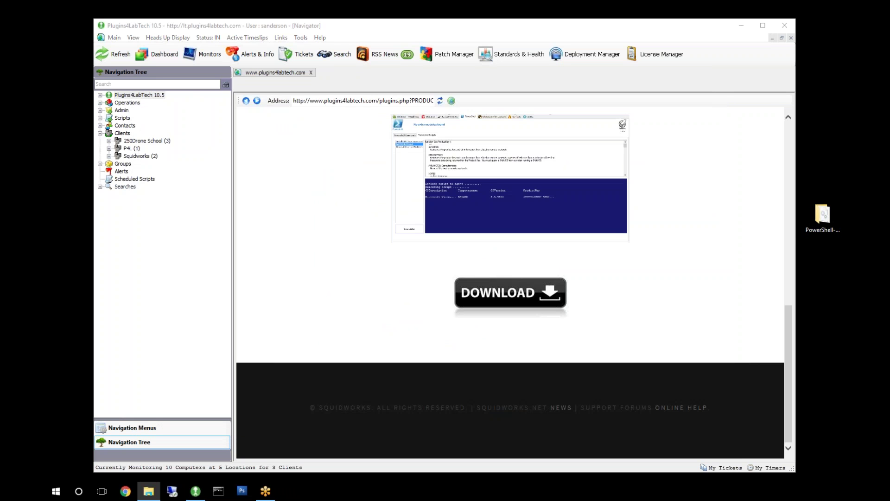
{"action": "left_click_drag", "start_coordinate": [836, 119], "coordinate": [490, 40]}
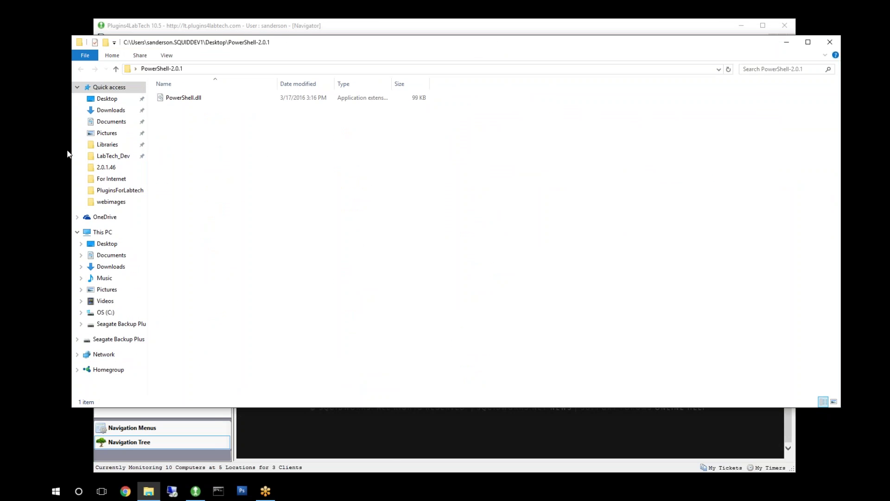
{"action": "left_click_drag", "start_coordinate": [70, 152], "coordinate": [374, 152]}
{"action": "left_click_drag", "start_coordinate": [574, 46], "coordinate": [511, 60]}
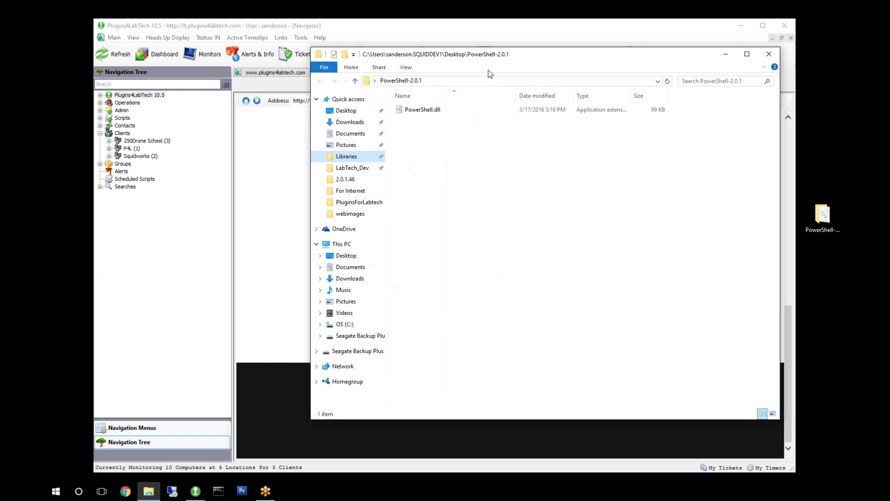
Tick Unblock in PowerShell.dll's Properties and apply the change.
{"action": "left_click", "coordinate": [416, 111]}
{"action": "right_click", "coordinate": [415, 111]}
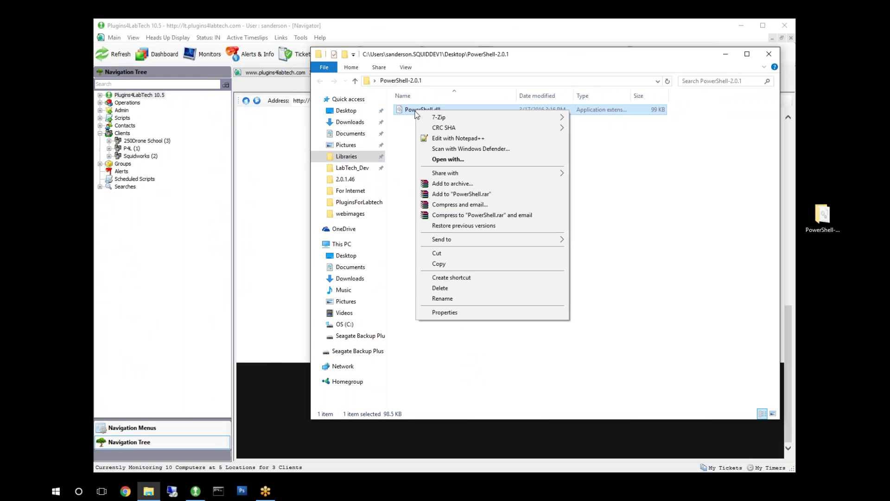
{"action": "left_click", "coordinate": [458, 313]}
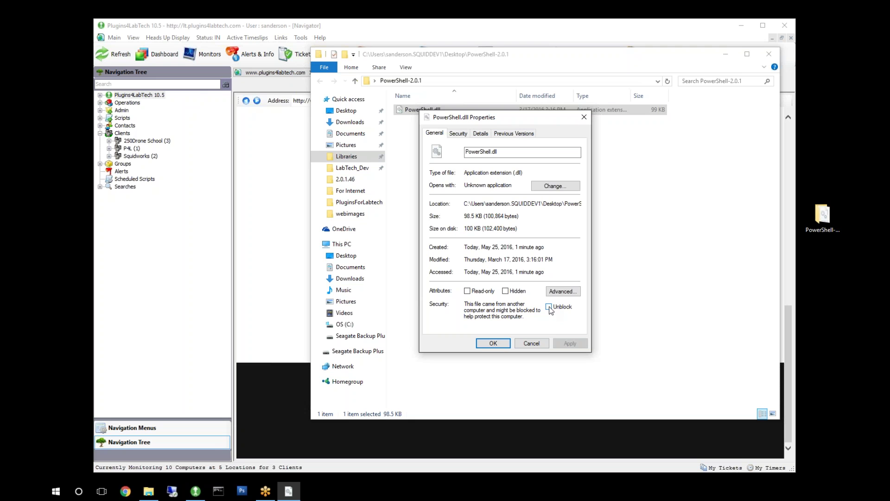
{"action": "left_click", "coordinate": [549, 308]}
{"action": "left_click", "coordinate": [570, 344]}
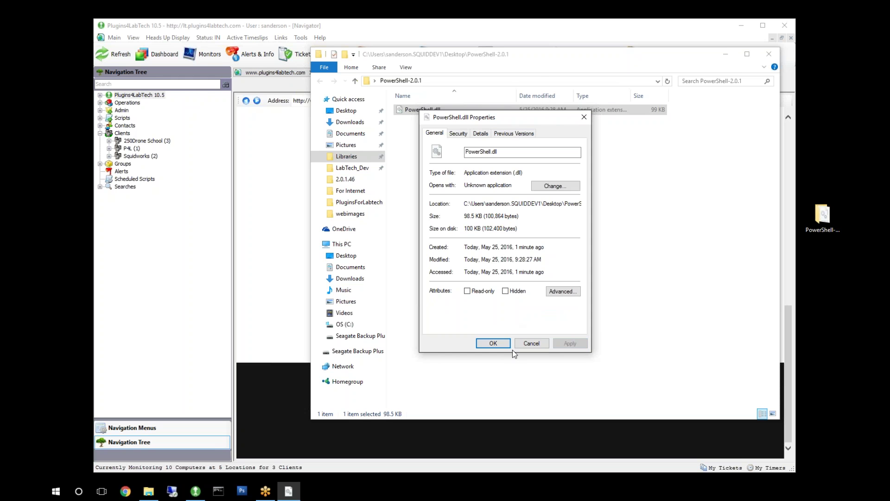
{"action": "left_click", "coordinate": [491, 343]}
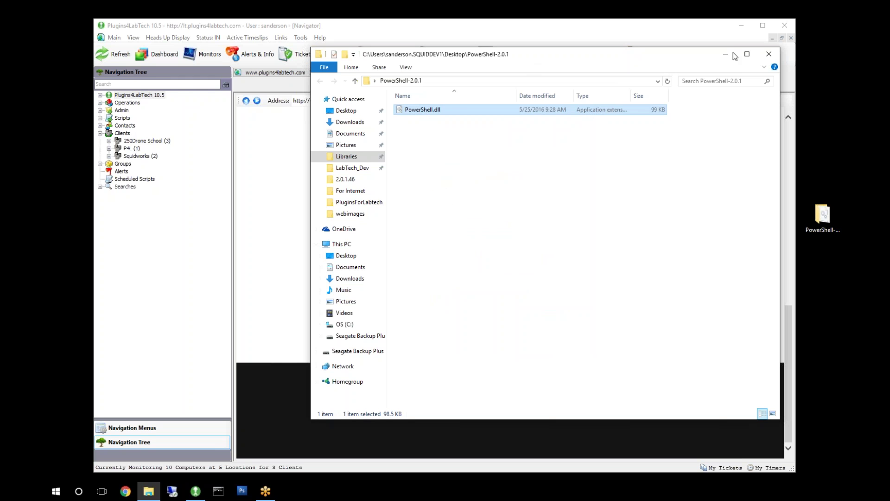
Return to the LabTech console and open Help > Plugin Manager.
{"action": "left_click", "coordinate": [361, 28]}
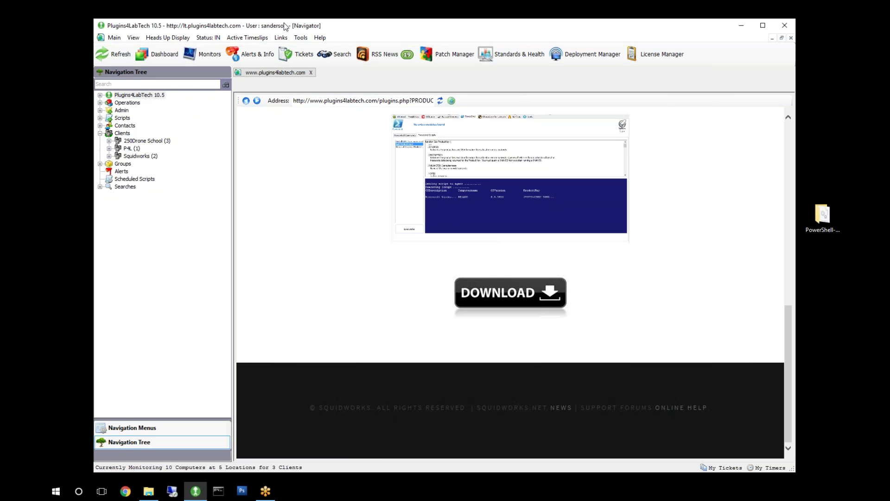
{"action": "left_click", "coordinate": [319, 38]}
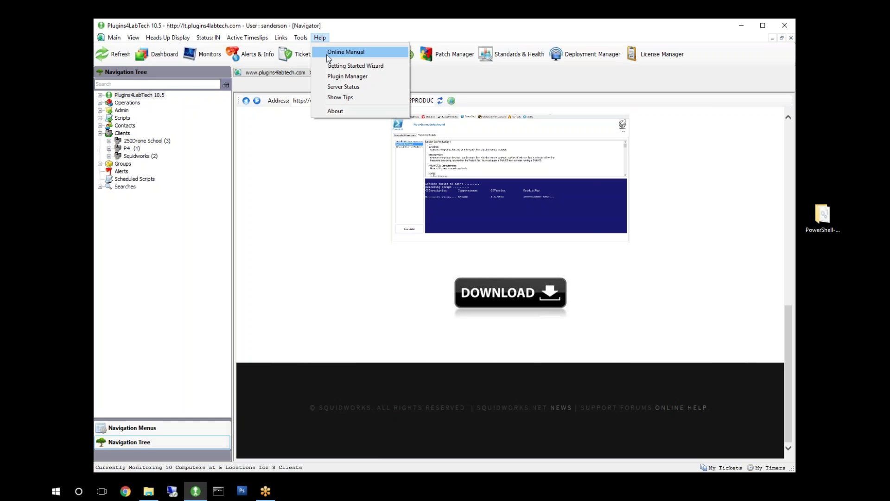
{"action": "left_click", "coordinate": [324, 76]}
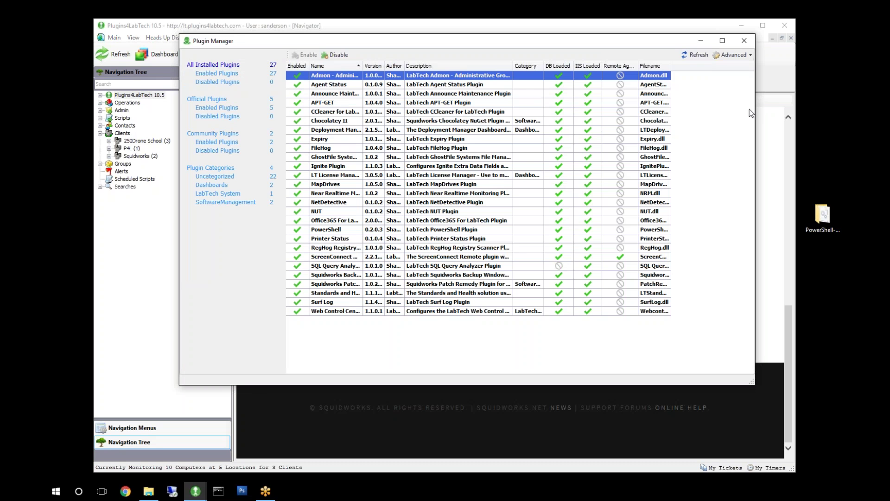
{"action": "left_click", "coordinate": [741, 55]}
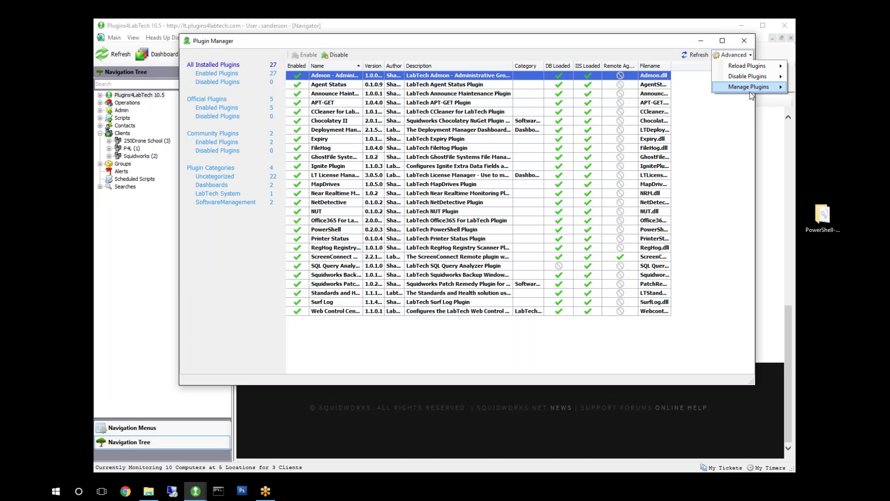
{"action": "mouse_move", "coordinate": [752, 94]}
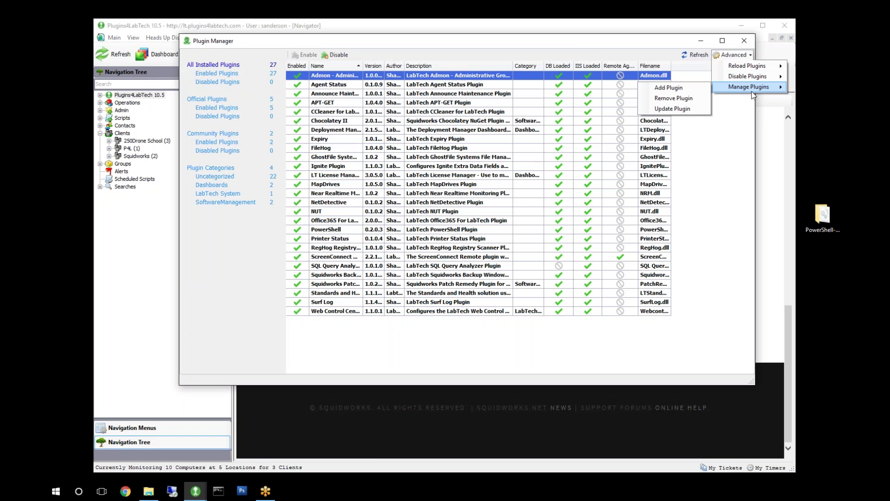
{"action": "left_click", "coordinate": [668, 88]}
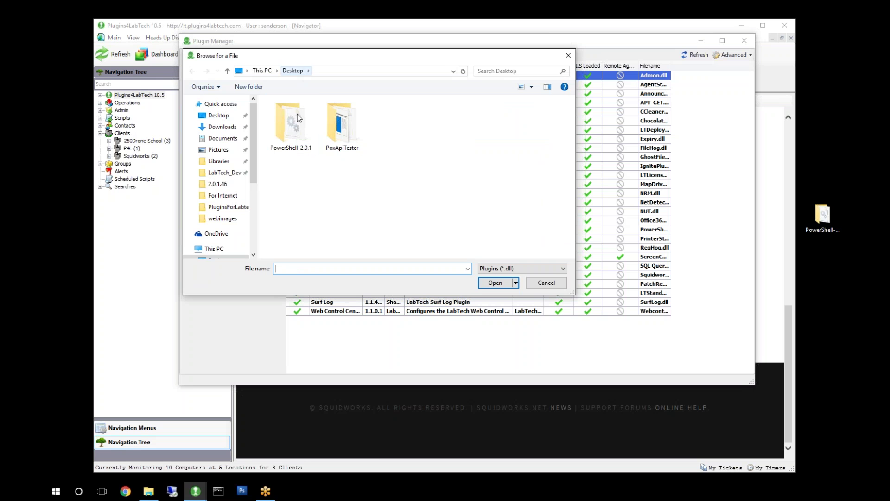
{"action": "double_click", "coordinate": [296, 121]}
{"action": "left_click", "coordinate": [304, 114]}
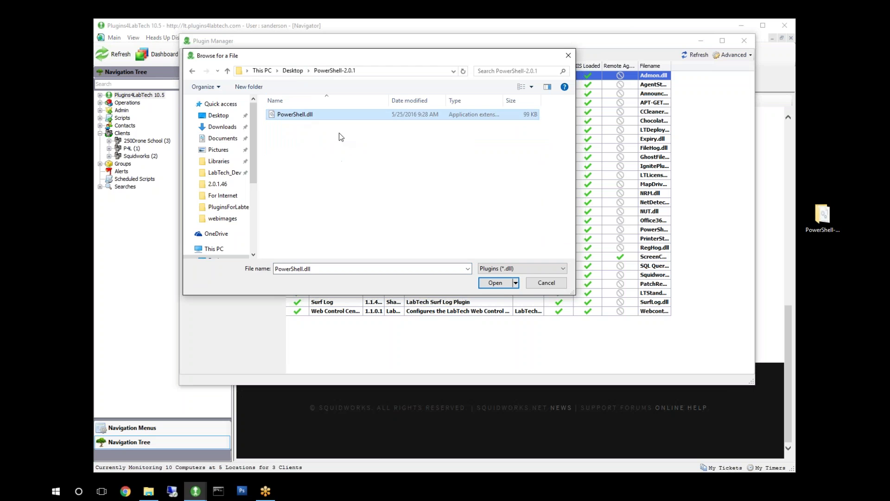
{"action": "left_click", "coordinate": [496, 283]}
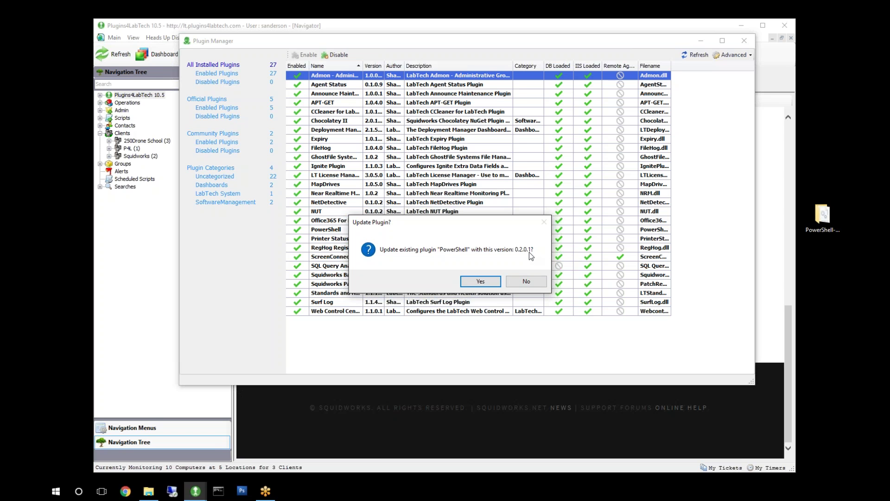
{"action": "left_click", "coordinate": [527, 282]}
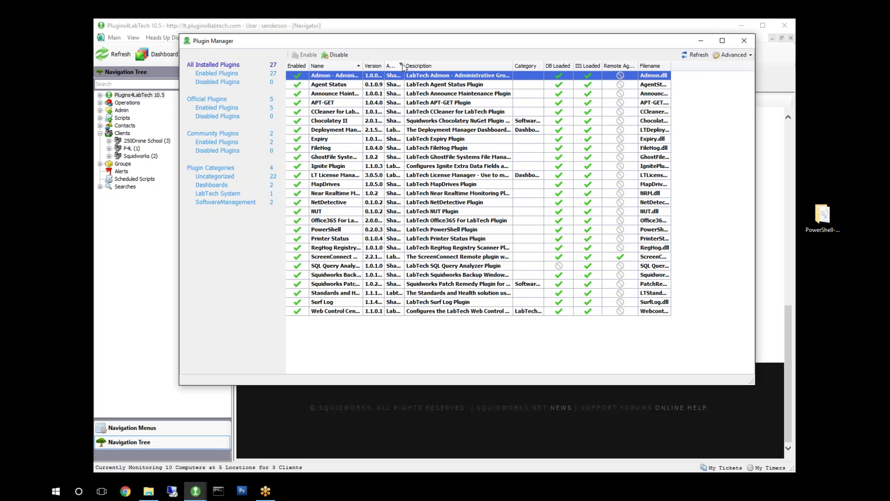
Widen the Version column, dismiss the NUT plugin's menu, and open Advanced > Reload Plugins.
{"action": "left_click_drag", "start_coordinate": [384, 66], "coordinate": [417, 66]}
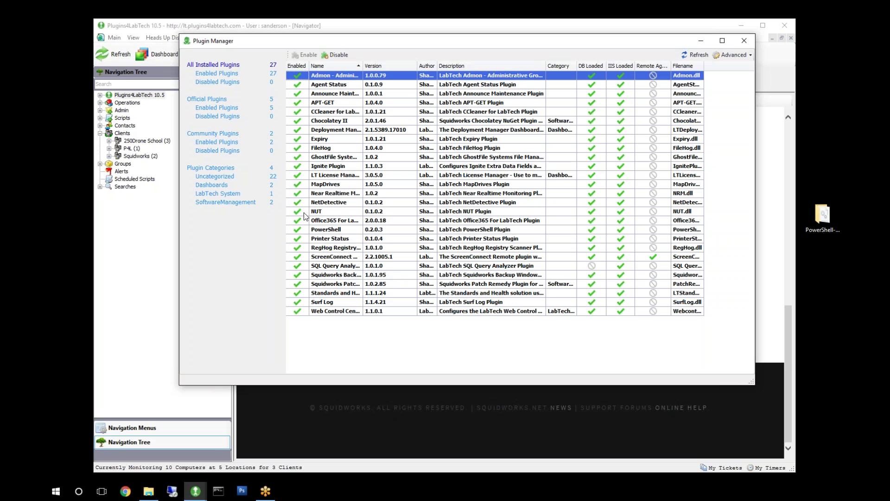
{"action": "left_click", "coordinate": [321, 213]}
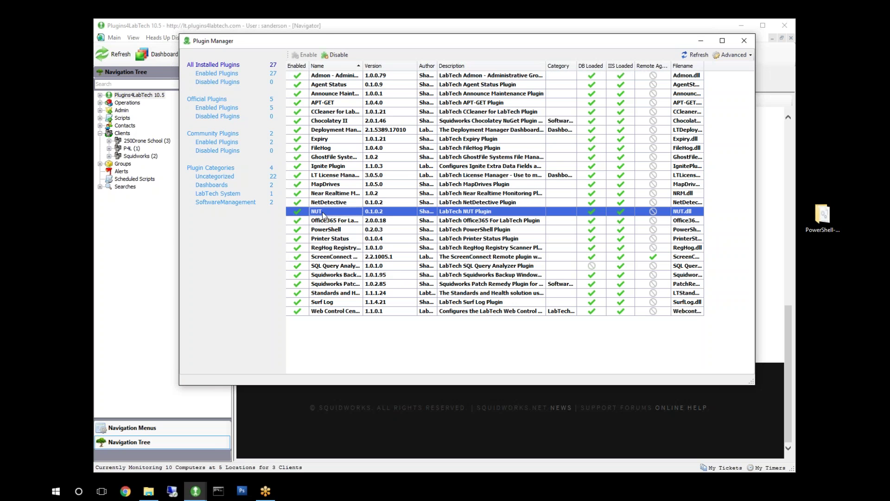
{"action": "right_click", "coordinate": [323, 214]}
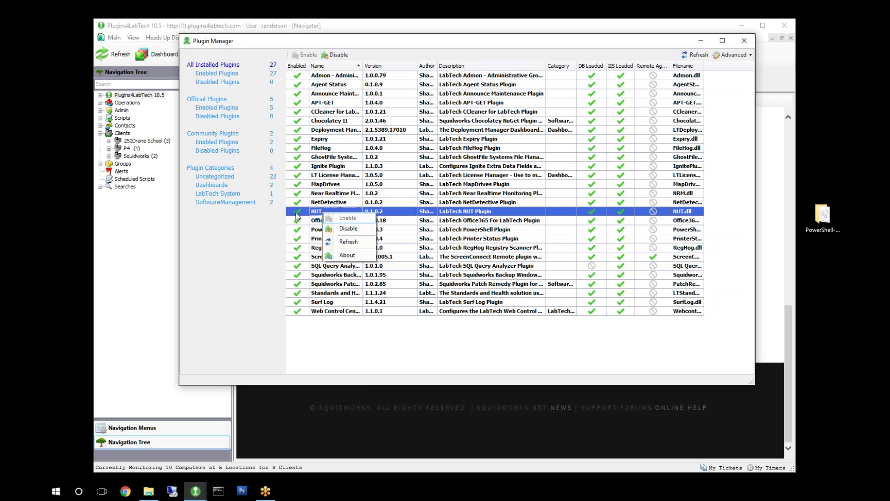
{"action": "left_click", "coordinate": [313, 332]}
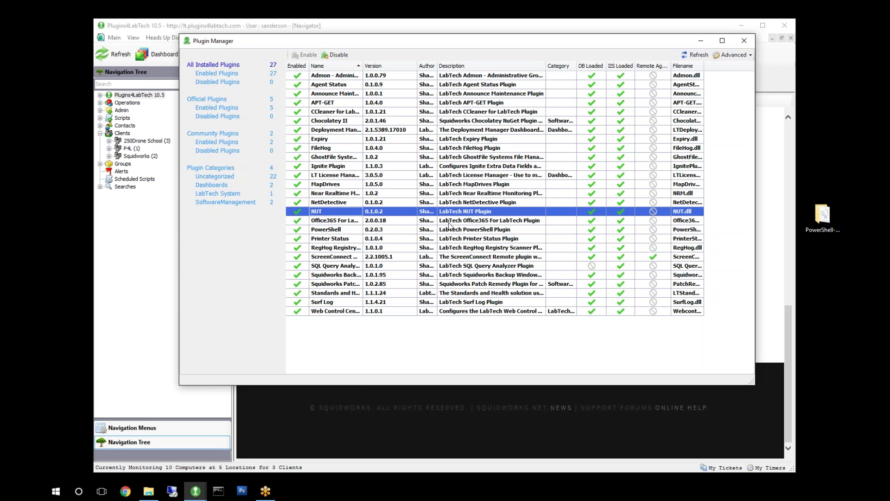
{"action": "left_click", "coordinate": [751, 56]}
{"action": "mouse_move", "coordinate": [752, 66]}
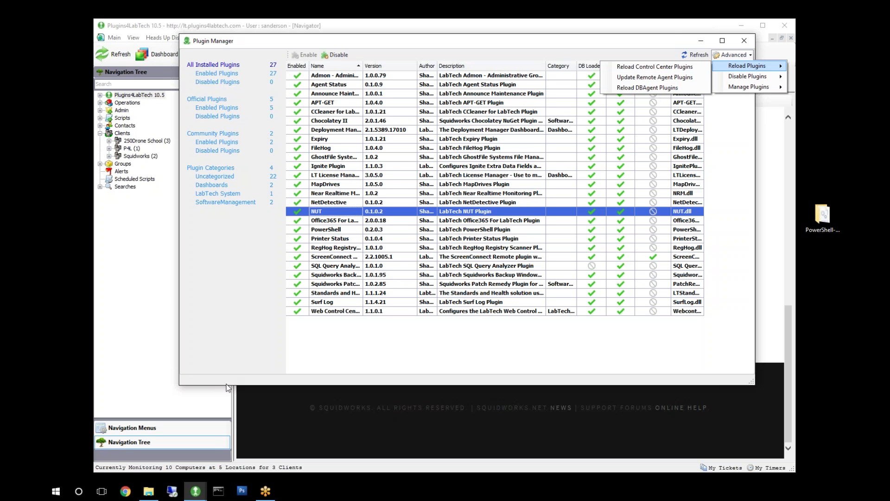
Close Plugin Manager, Control Center and the folder window, then relaunch LabTech and log in.
{"action": "left_click", "coordinate": [683, 24]}
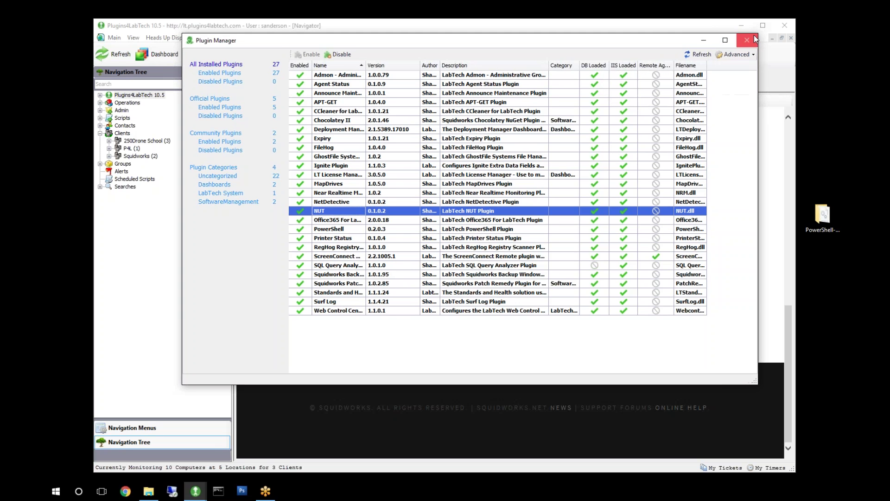
{"action": "left_click", "coordinate": [744, 40]}
{"action": "left_click", "coordinate": [789, 26]}
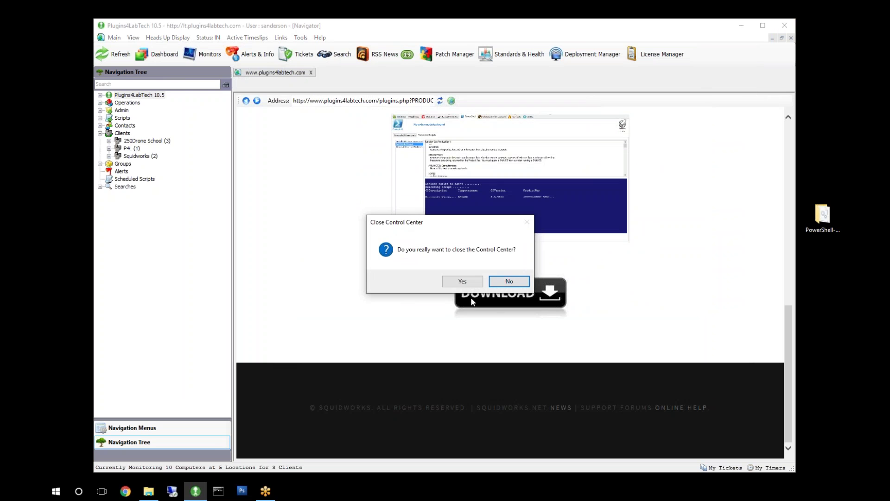
{"action": "left_click", "coordinate": [466, 285]}
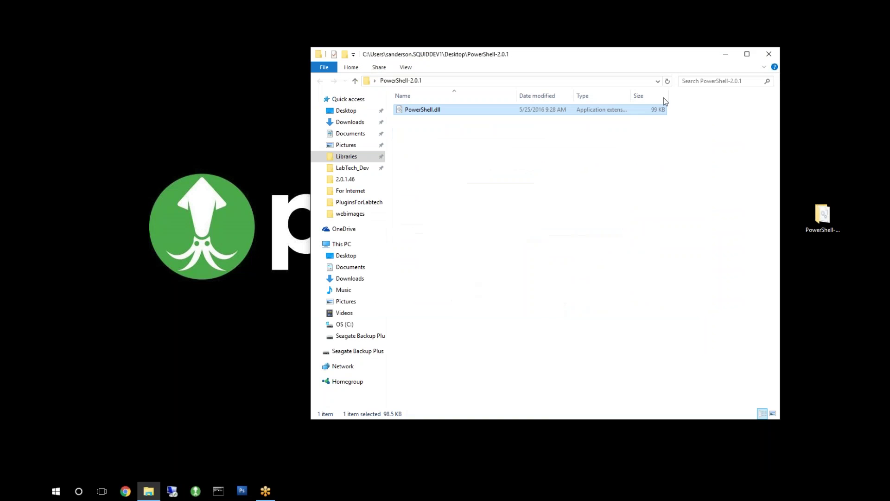
{"action": "left_click", "coordinate": [769, 57]}
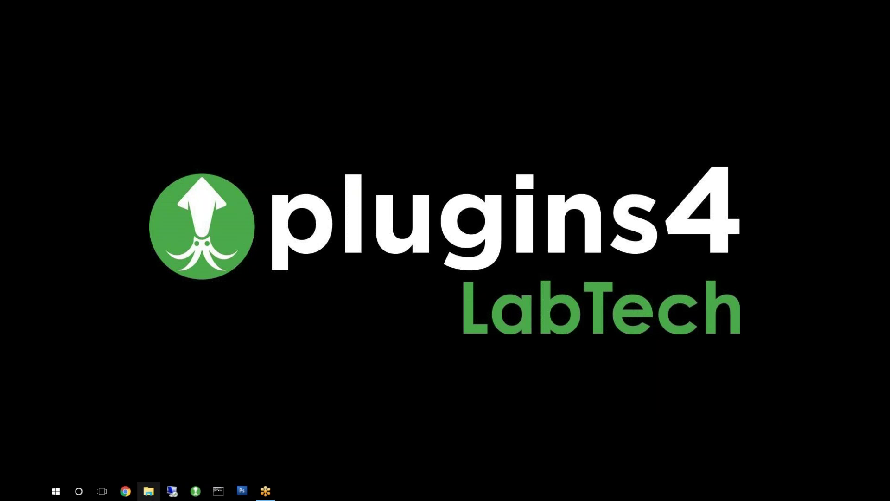
{"action": "left_click", "coordinate": [195, 491]}
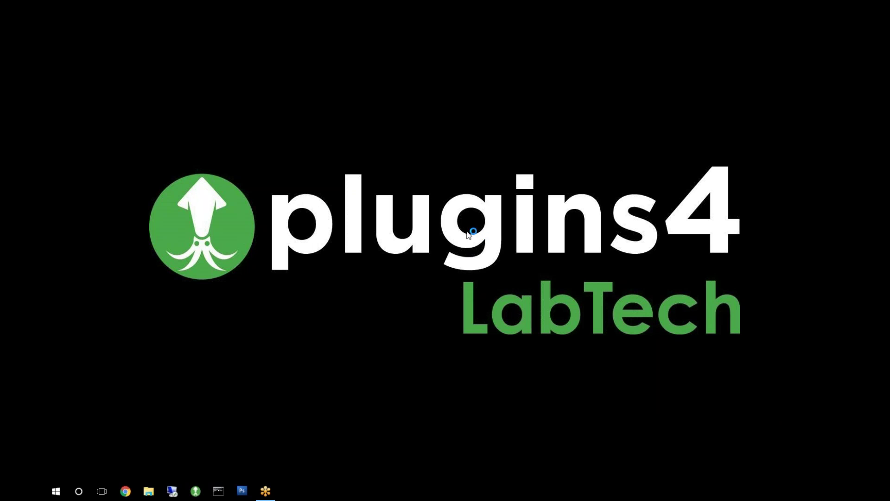
{"action": "left_click", "coordinate": [479, 301]}
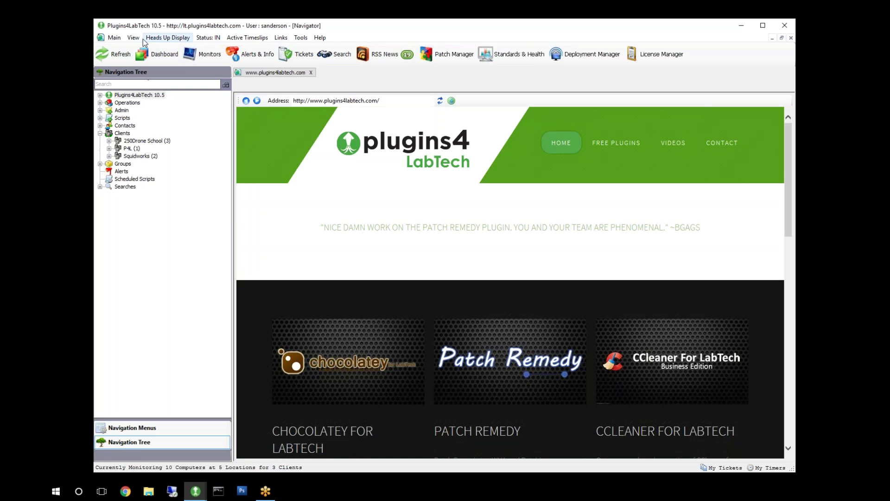
Open View > PowerShell Manager and move its window up and to the right.
{"action": "left_click", "coordinate": [134, 39]}
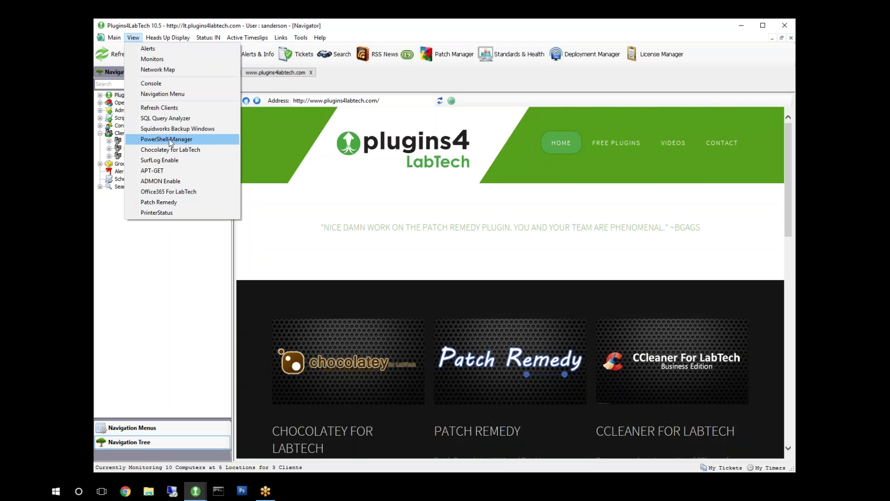
{"action": "left_click", "coordinate": [178, 141]}
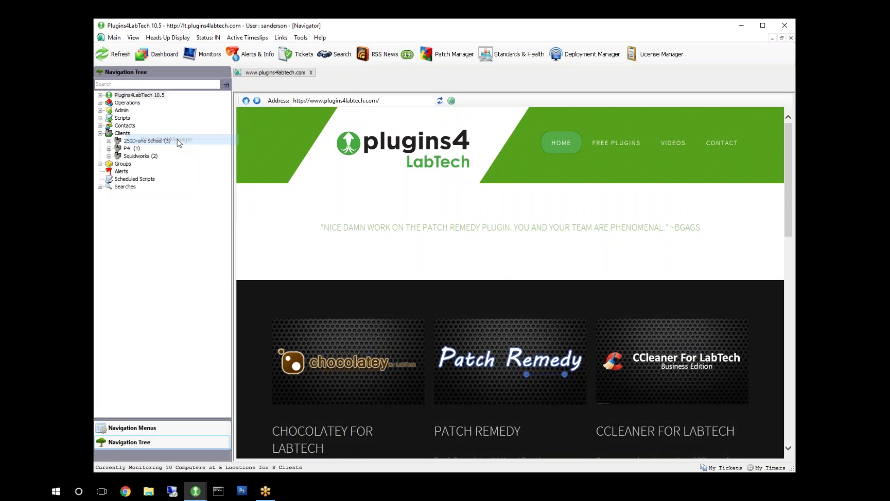
{"action": "left_click_drag", "start_coordinate": [298, 85], "coordinate": [355, 53]}
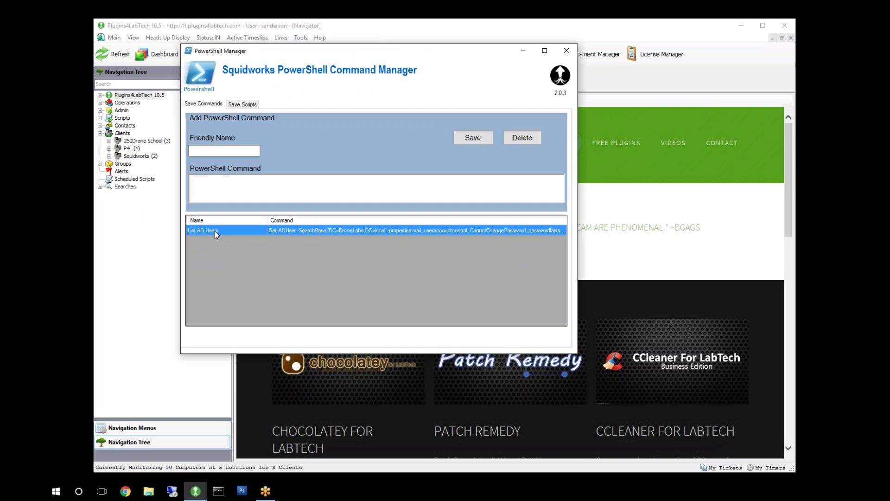
Save a command with friendly name 'test' and PowerShell command get-member.
{"action": "left_click", "coordinate": [200, 151]}
{"action": "type", "text": "test"}
{"action": "right_click", "coordinate": [201, 151]}
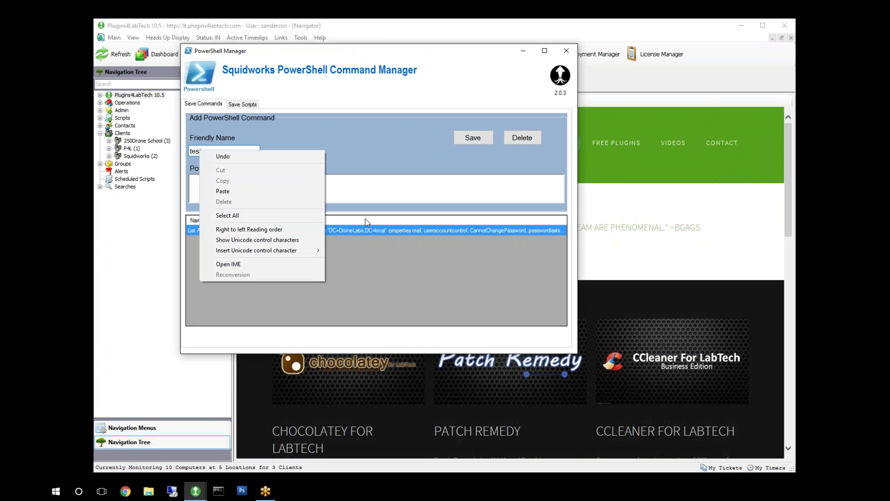
{"action": "left_click", "coordinate": [323, 191]}
{"action": "type", "text": "get"}
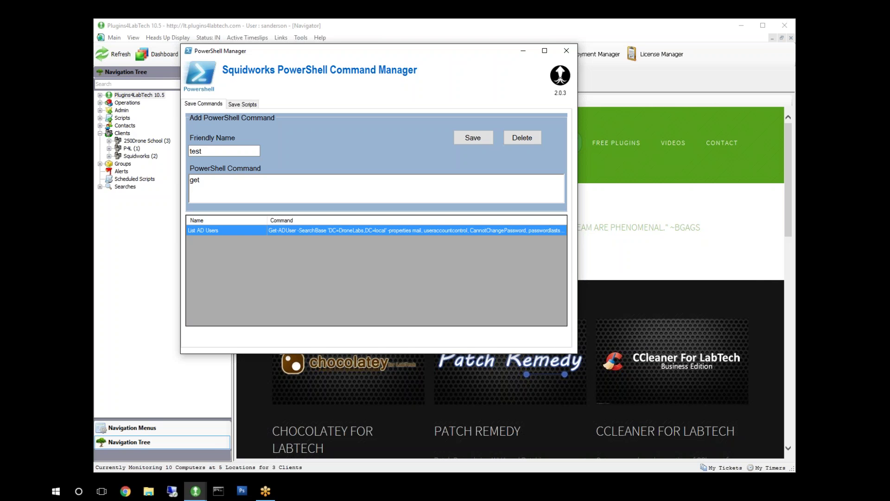
{"action": "type", "text": "-member"}
{"action": "left_click", "coordinate": [473, 139]}
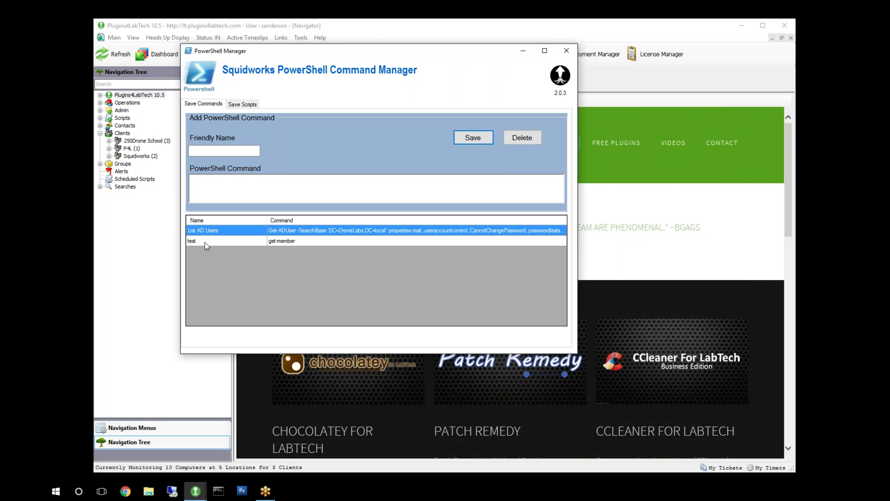
Delete the saved 'test' command, then load List AD Users to review its SearchBase domain path.
{"action": "double_click", "coordinate": [206, 243]}
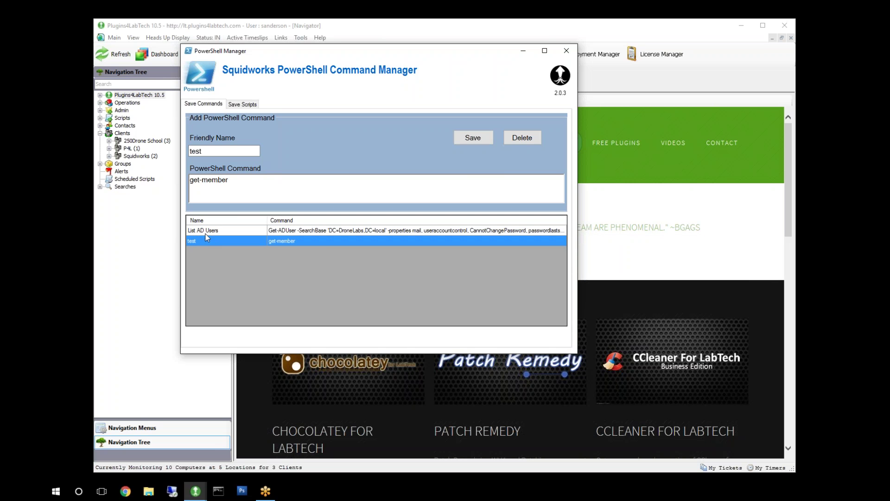
{"action": "left_click", "coordinate": [522, 137]}
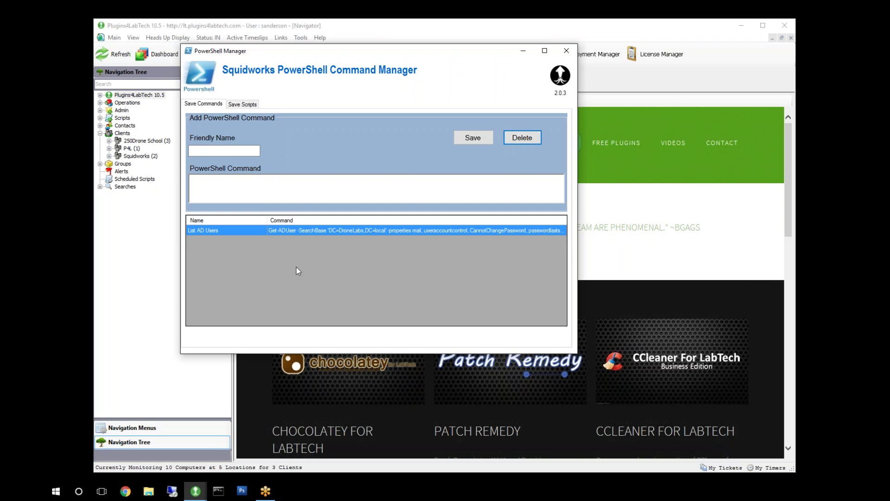
{"action": "double_click", "coordinate": [215, 230]}
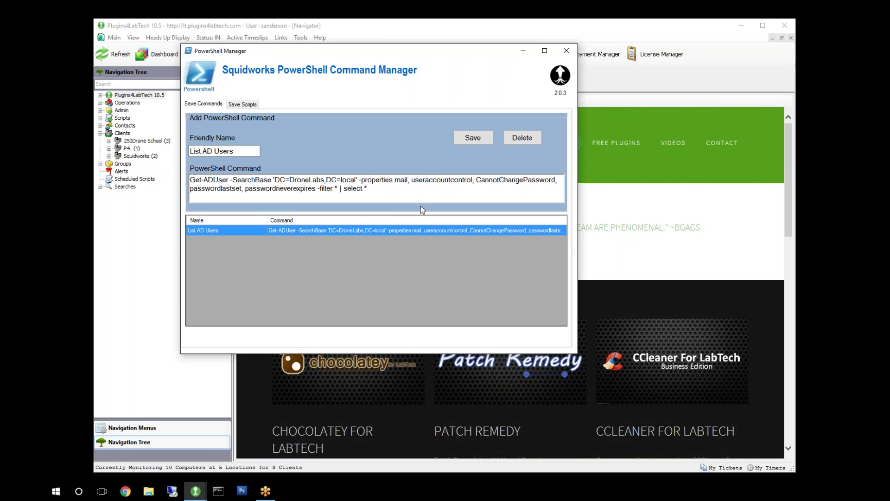
{"action": "mouse_move", "coordinate": [358, 179]}
{"action": "left_mouse_down"}
{"action": "mouse_move", "coordinate": [232, 180]}
{"action": "mouse_move", "coordinate": [351, 181]}
{"action": "left_mouse_up"}
{"action": "left_click", "coordinate": [273, 179]}
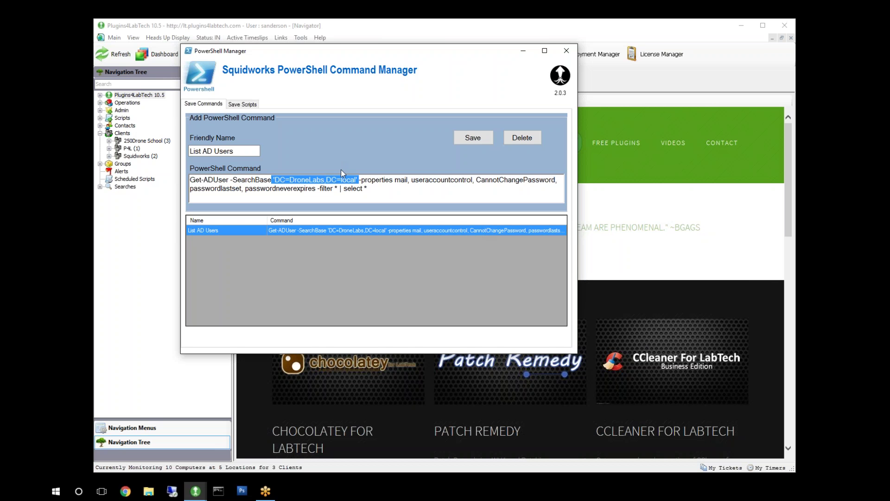
{"action": "left_click", "coordinate": [352, 179]}
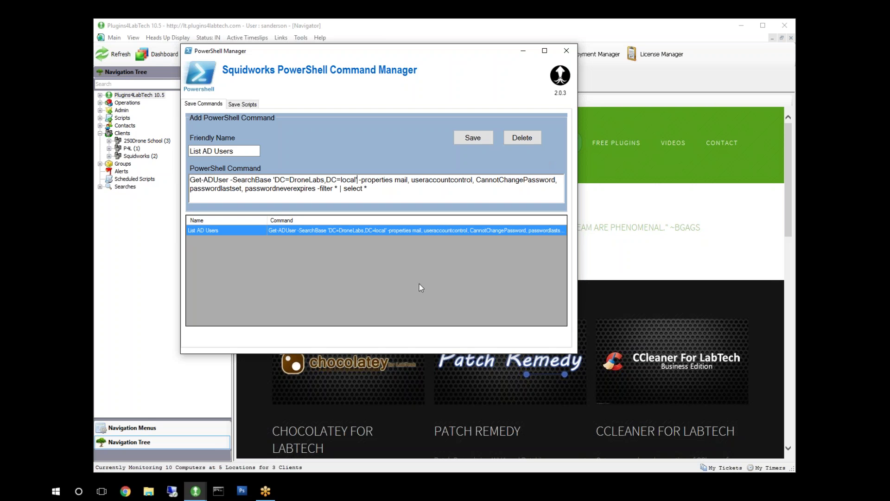
Show the saved Download CCleaner for Business script and scroll through its function code.
{"action": "left_click", "coordinate": [246, 105]}
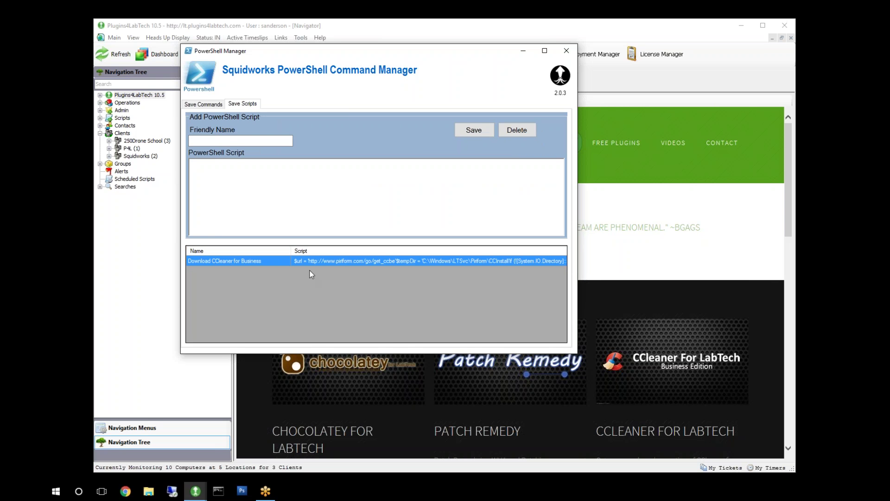
{"action": "left_click", "coordinate": [263, 261]}
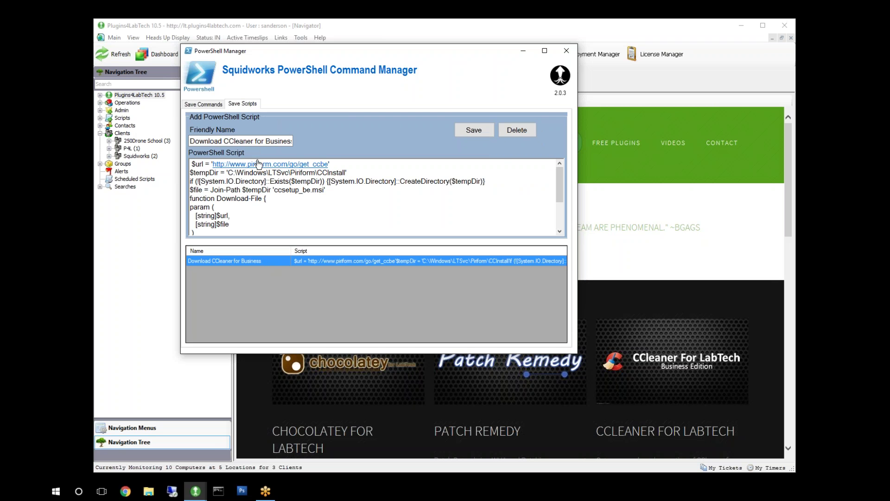
{"action": "scroll", "coordinate": [365, 183], "scroll_direction": "down", "scroll_amount": 2}
{"action": "scroll", "coordinate": [300, 187], "scroll_direction": "up", "scroll_amount": 2}
{"action": "scroll", "coordinate": [267, 174], "scroll_direction": "down", "scroll_amount": 2}
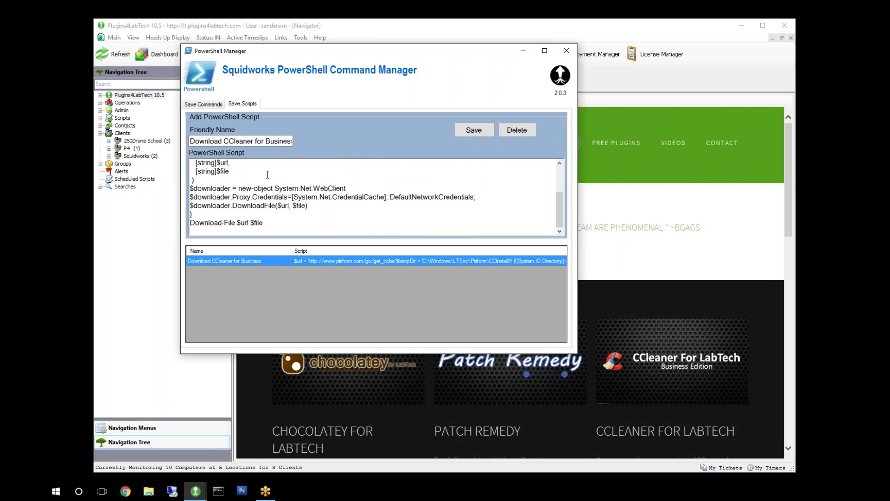
{"action": "scroll", "coordinate": [259, 173], "scroll_direction": "up", "scroll_amount": 2}
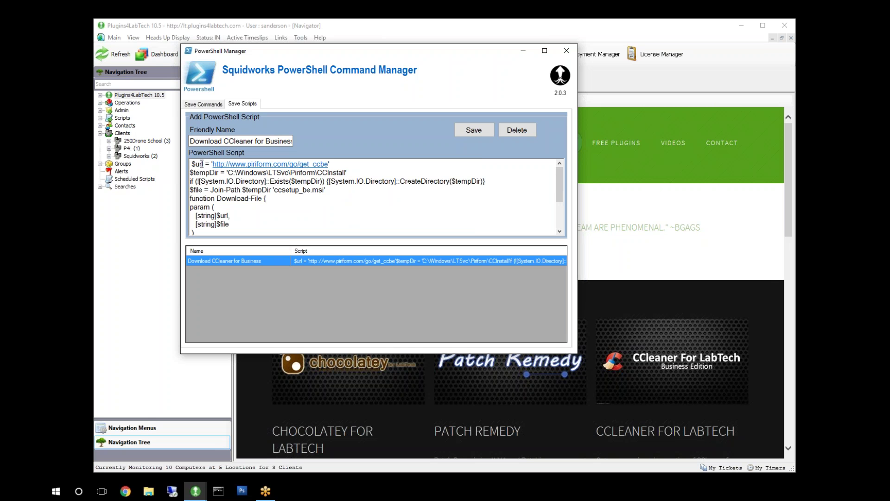
{"action": "left_click_drag", "start_coordinate": [190, 198], "coordinate": [237, 198]}
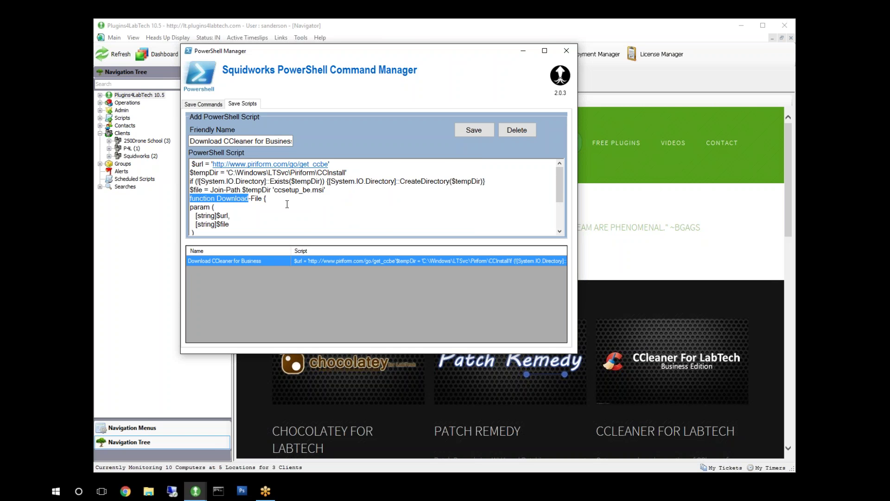
{"action": "scroll", "coordinate": [288, 204], "scroll_direction": "down", "scroll_amount": 2}
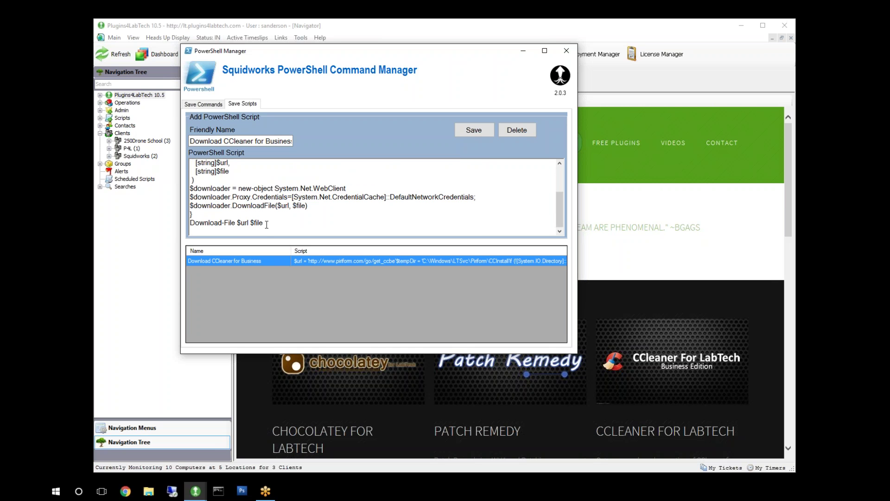
{"action": "scroll", "coordinate": [268, 233], "scroll_direction": "up", "scroll_amount": 2}
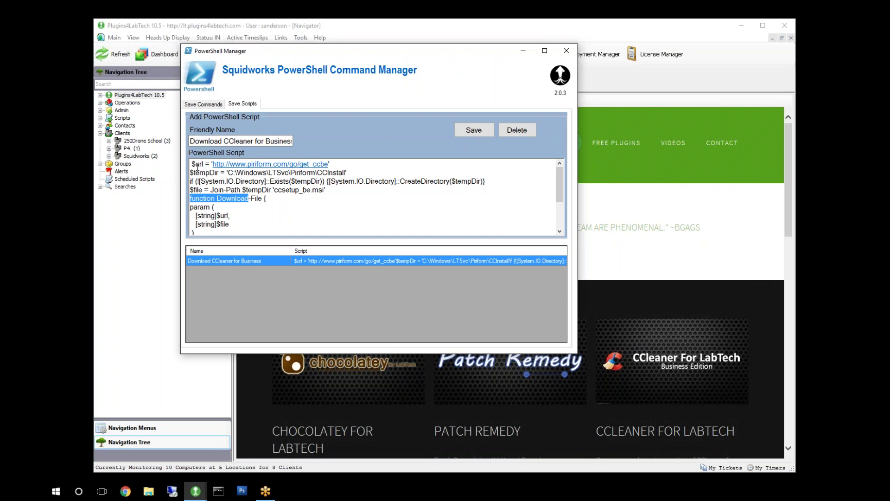
{"action": "mouse_move", "coordinate": [453, 262]}
Close the PowerShell Manager and open 250DRONE1-DC from 250Drone School's AirField location.
{"action": "left_click", "coordinate": [571, 53]}
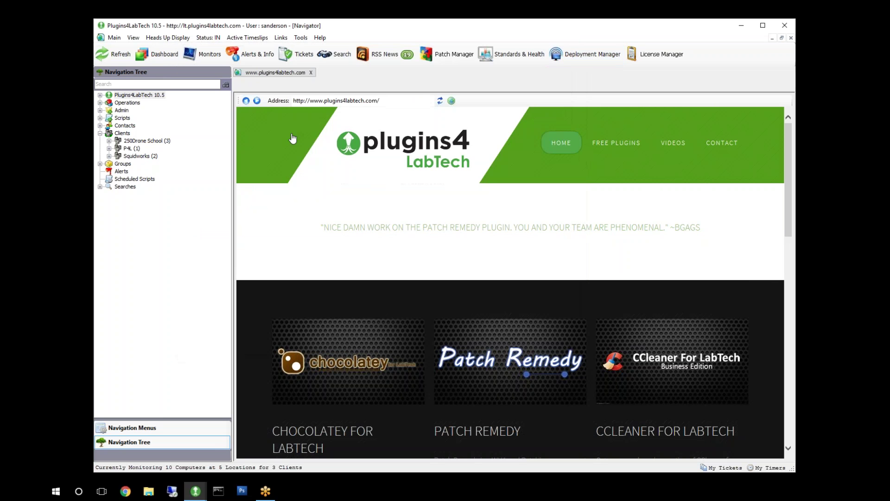
{"action": "left_click", "coordinate": [109, 140]}
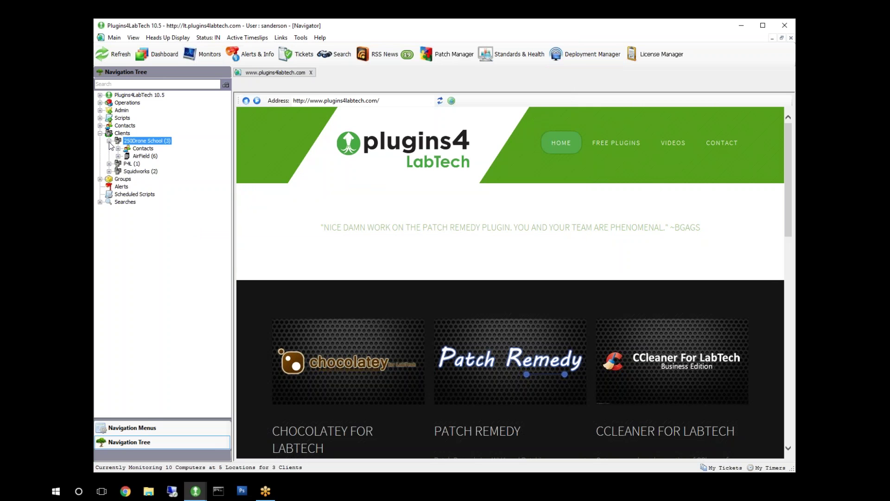
{"action": "double_click", "coordinate": [145, 155]}
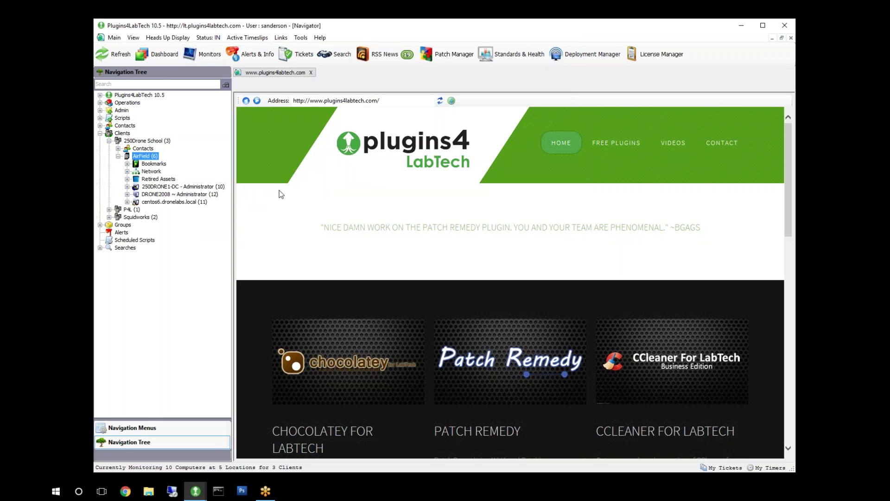
{"action": "left_click", "coordinate": [199, 187]}
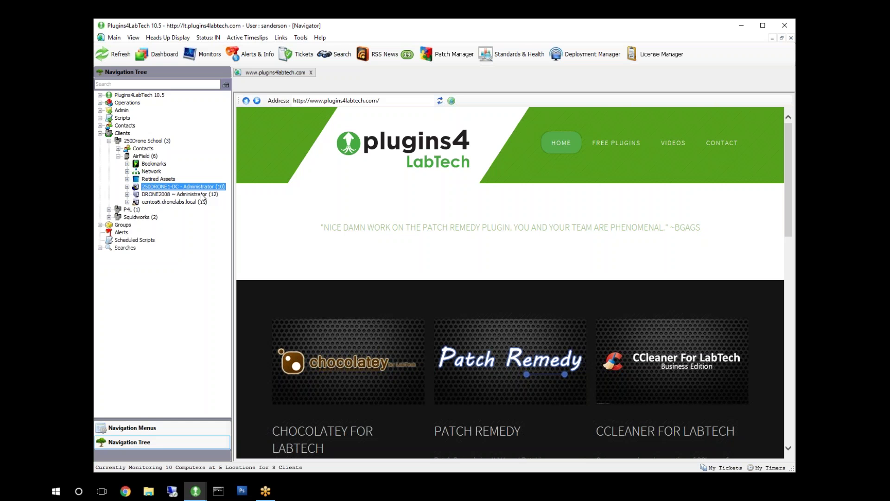
{"action": "double_click", "coordinate": [175, 187]}
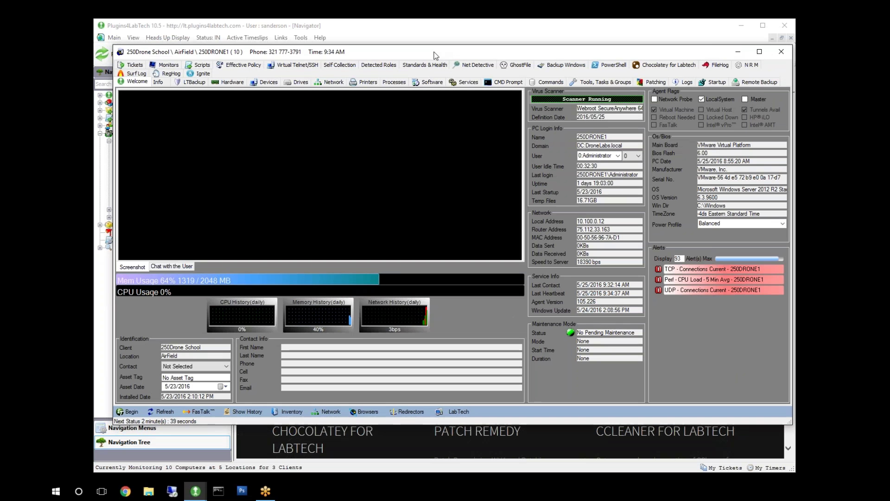
Load the saved List AD Users Get-ADUser command into 250DRONE1's PowerShell console.
{"action": "left_click", "coordinate": [614, 67]}
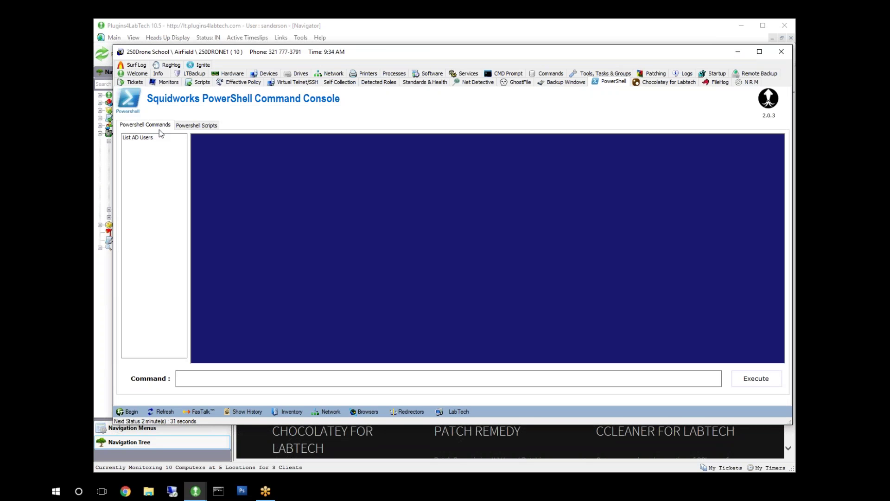
{"action": "left_click", "coordinate": [134, 141]}
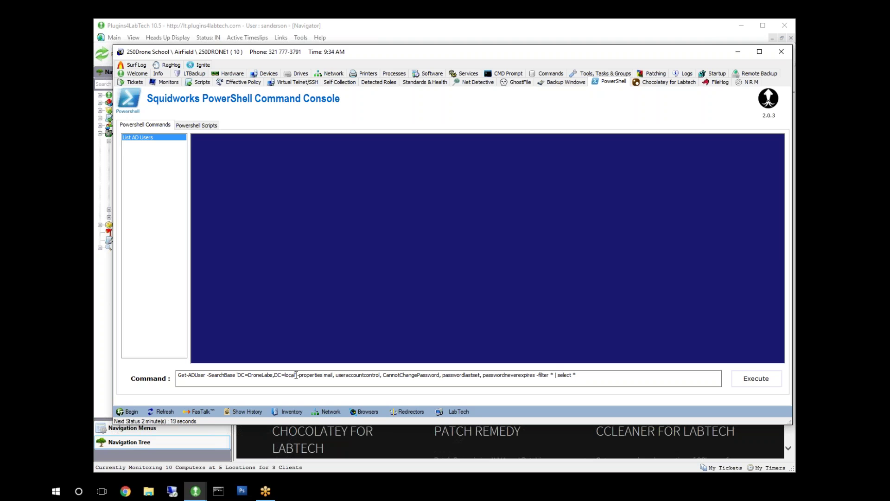
{"action": "left_click_drag", "start_coordinate": [298, 375], "coordinate": [237, 375]}
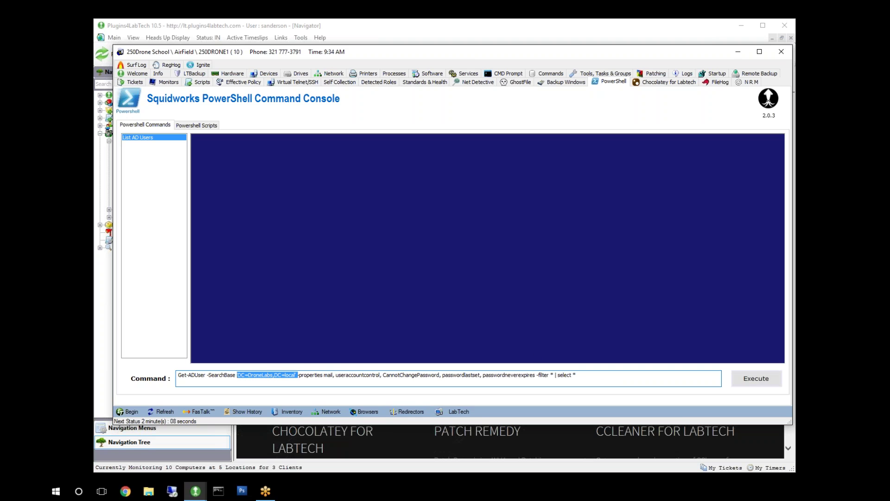
Execute List AD Users and review the output's user names and distinguished names.
{"action": "left_click", "coordinate": [762, 381]}
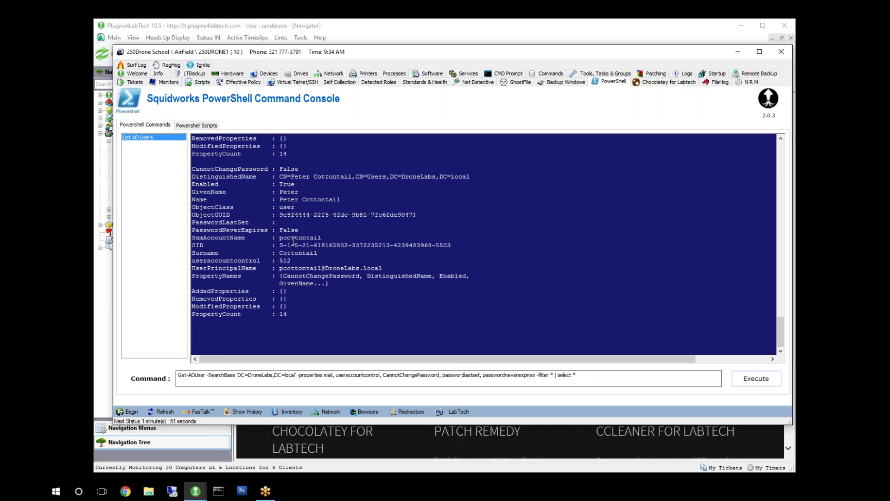
{"action": "scroll", "coordinate": [310, 287], "scroll_direction": "up", "scroll_amount": 1}
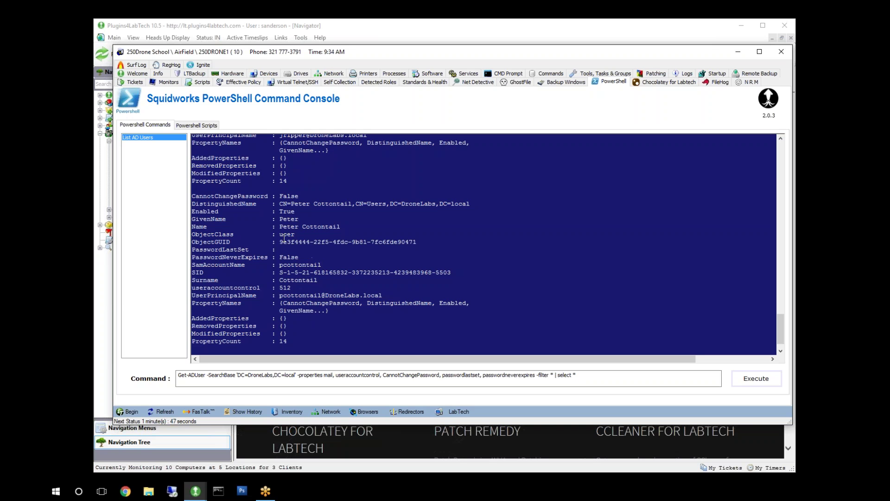
{"action": "left_click_drag", "start_coordinate": [342, 226], "coordinate": [291, 225]}
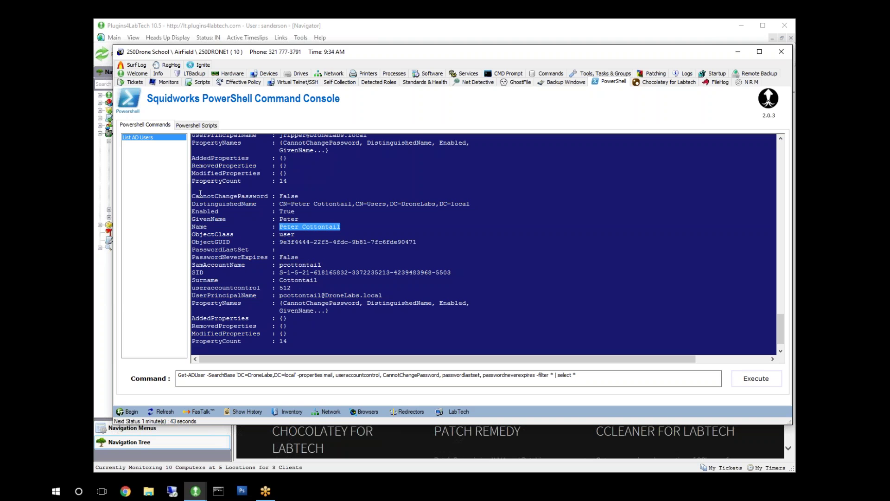
{"action": "left_click_drag", "start_coordinate": [280, 203], "coordinate": [454, 206]}
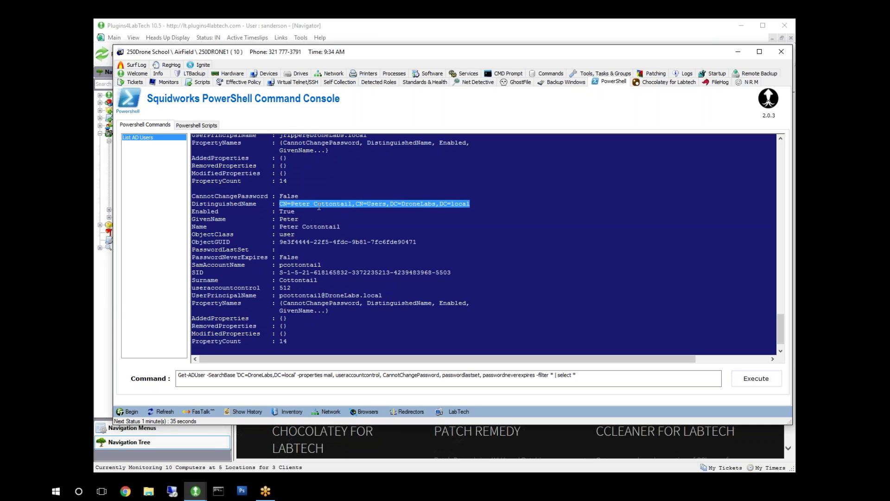
{"action": "scroll", "coordinate": [297, 235], "scroll_direction": "up", "scroll_amount": 1}
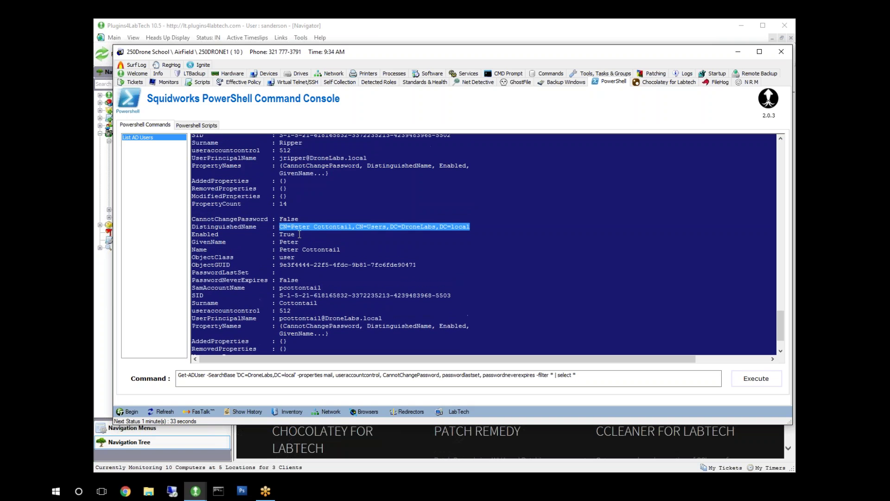
{"action": "scroll", "coordinate": [353, 250], "scroll_direction": "up", "scroll_amount": 6}
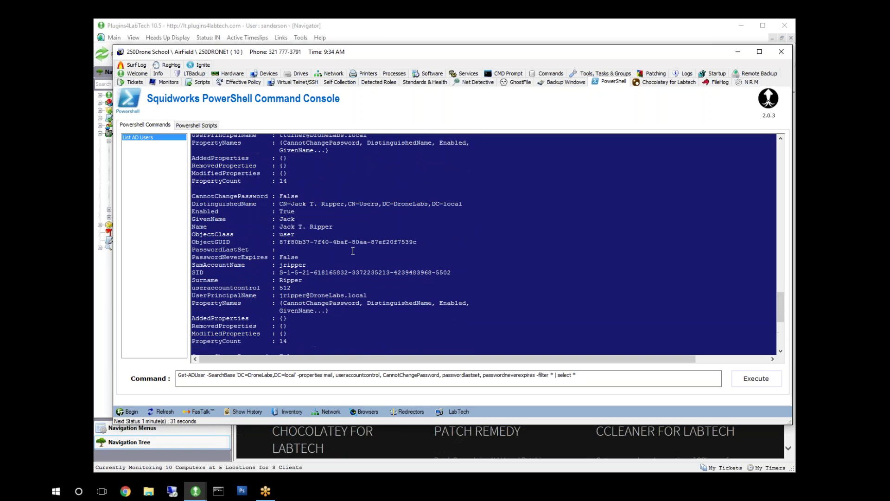
{"action": "left_click_drag", "start_coordinate": [349, 204], "coordinate": [457, 207]}
{"action": "scroll", "coordinate": [354, 282], "scroll_direction": "down", "scroll_amount": 4}
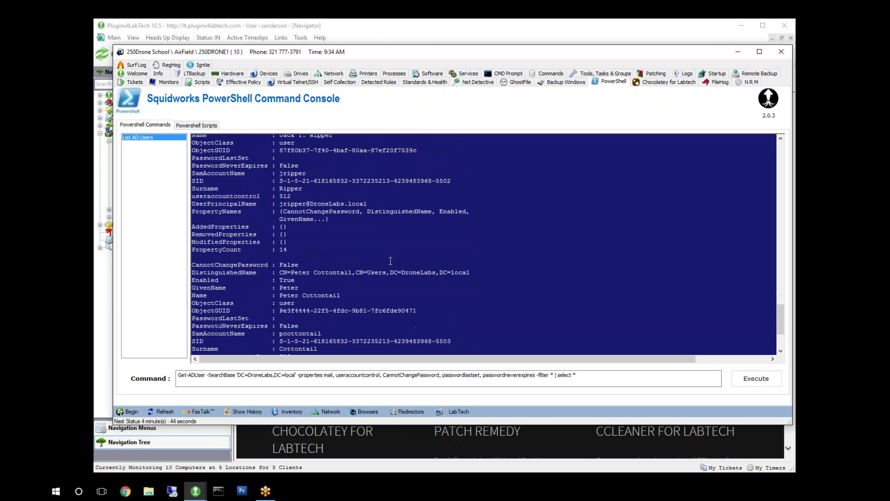
{"action": "left_click_drag", "start_coordinate": [356, 273], "coordinate": [461, 277]}
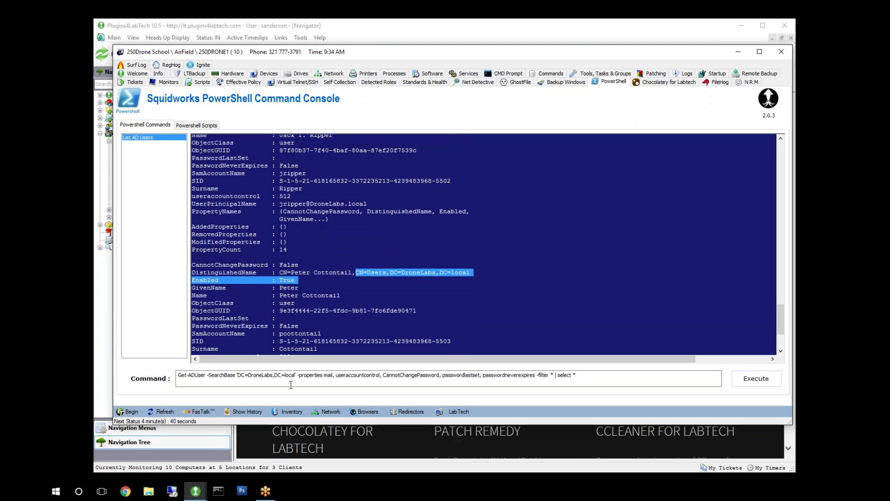
Check the command's domain path and run the Get-ADUser command again.
{"action": "left_click_drag", "start_coordinate": [238, 374], "coordinate": [294, 374]}
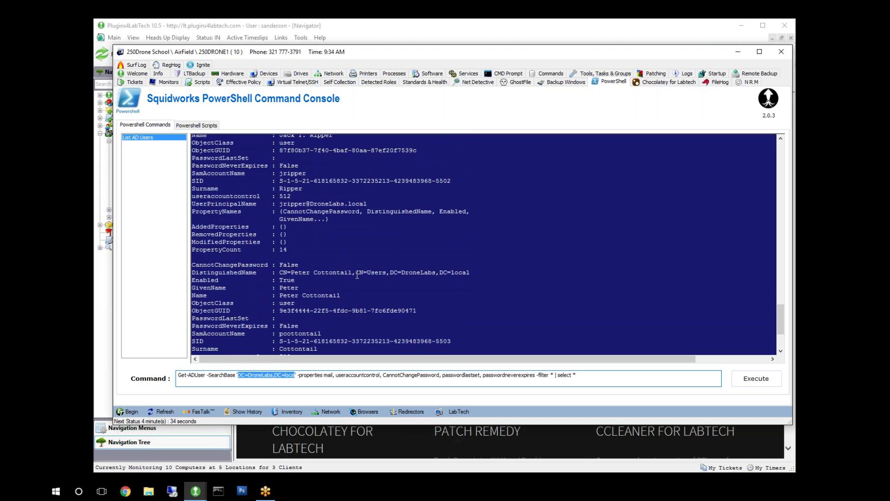
{"action": "left_click_drag", "start_coordinate": [357, 275], "coordinate": [470, 273]}
{"action": "key", "text": "Return"}
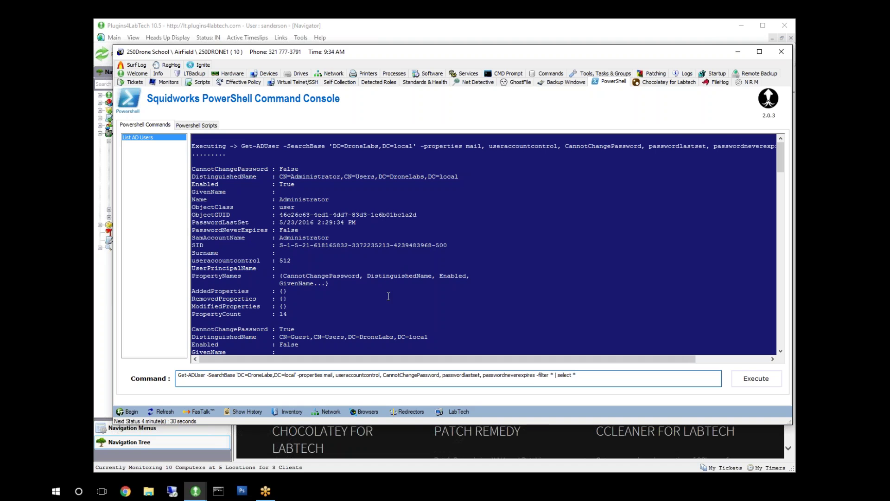
{"action": "double_click", "coordinate": [341, 337]}
{"action": "left_click", "coordinate": [305, 333]}
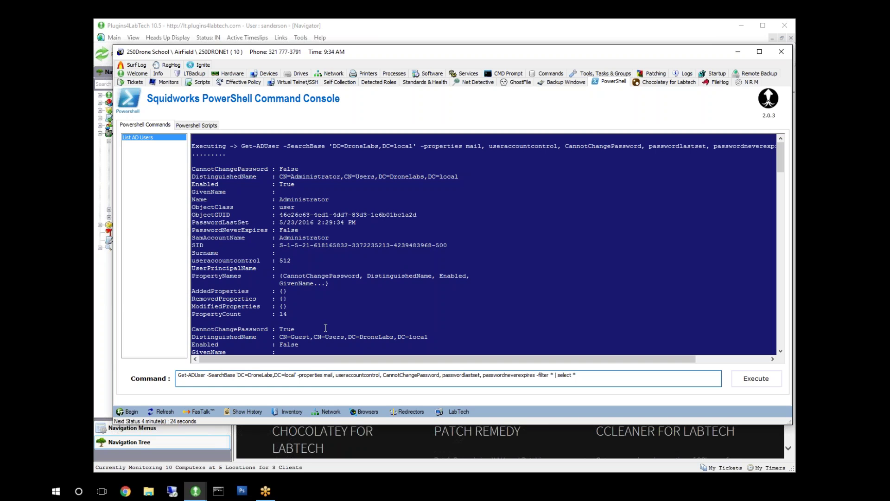
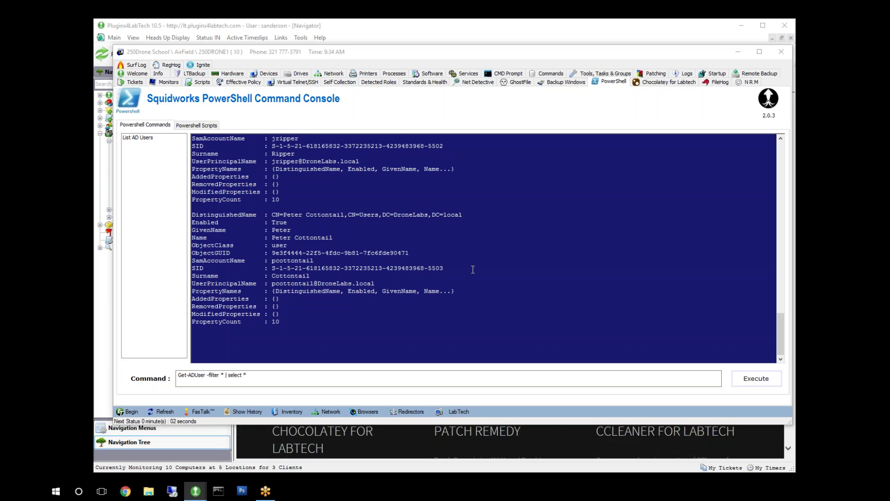
Scroll back up through the Get-ADUser output and show the saved Powershell Scripts list.
{"action": "scroll", "coordinate": [391, 257], "scroll_direction": "up", "scroll_amount": 12}
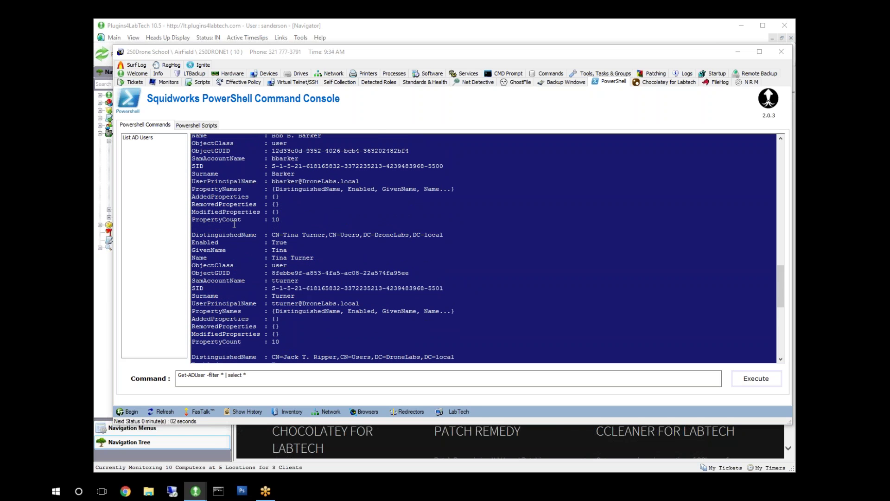
{"action": "left_click", "coordinate": [198, 125]}
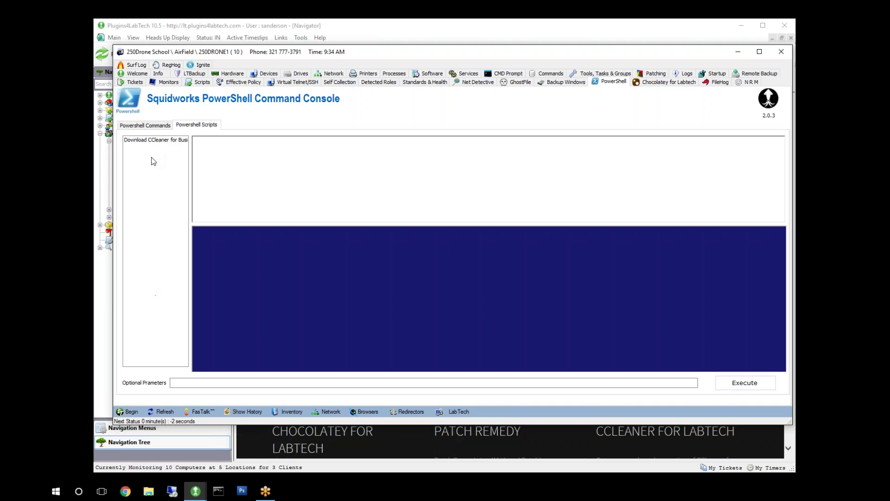
Load the Download CCleaner for Business script and review its code.
{"action": "left_click", "coordinate": [161, 140]}
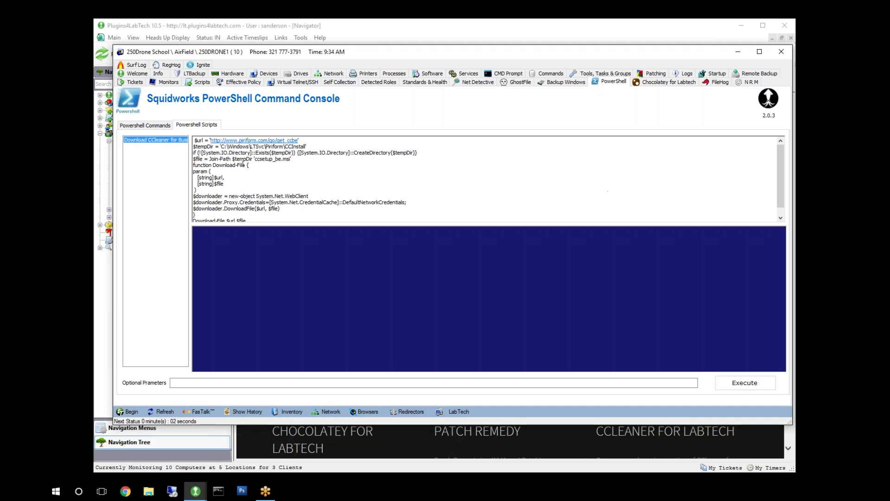
{"action": "scroll", "coordinate": [249, 161], "scroll_direction": "down", "scroll_amount": 1}
{"action": "scroll", "coordinate": [249, 161], "scroll_direction": "up", "scroll_amount": 1}
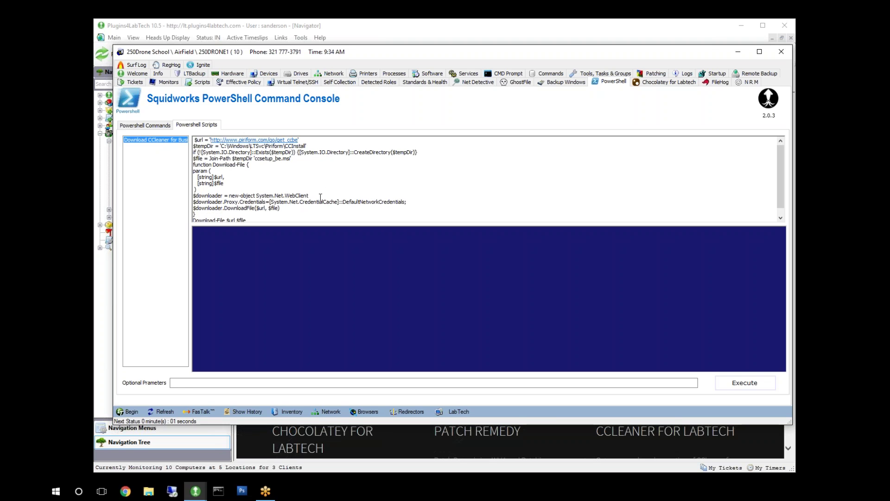
{"action": "left_click", "coordinate": [185, 383]}
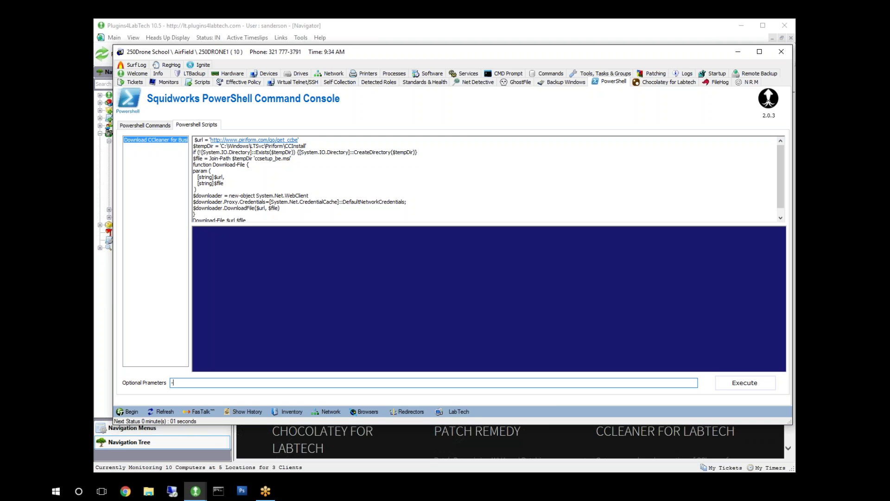
{"action": "type", "text": "rl hr"}
{"action": "key", "text": "BackSpace"}
{"action": "type", "text": "ttp://myurl.com"}
{"action": "left_click_drag", "start_coordinate": [280, 382], "coordinate": [170, 383]}
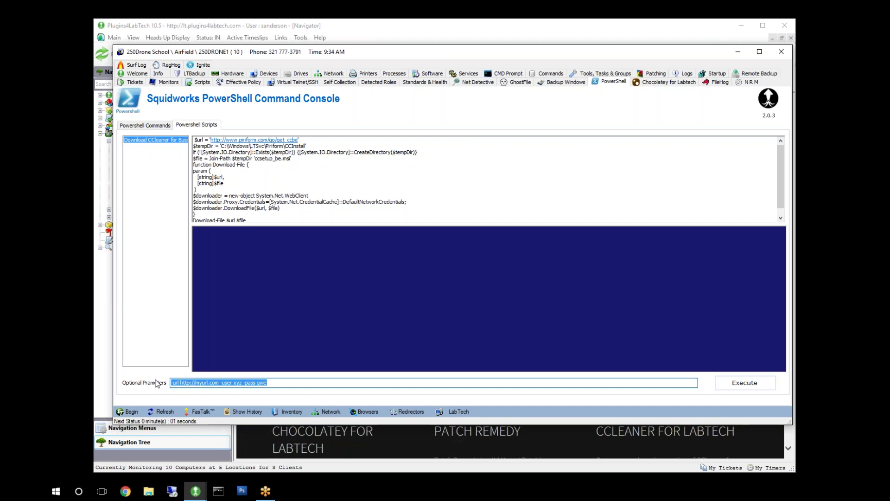
{"action": "key", "text": "BackSpace"}
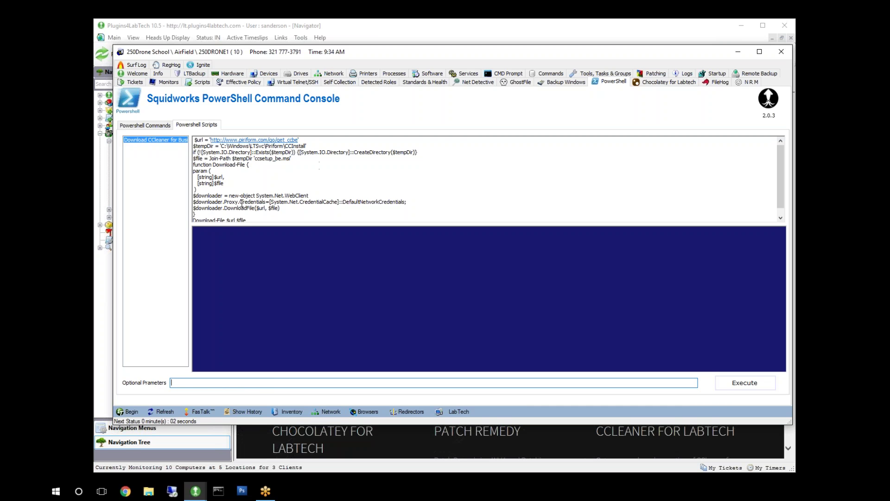
Execute the CCleaner download script on the agent, then inspect the ps1 path and download URL.
{"action": "left_click", "coordinate": [752, 386]}
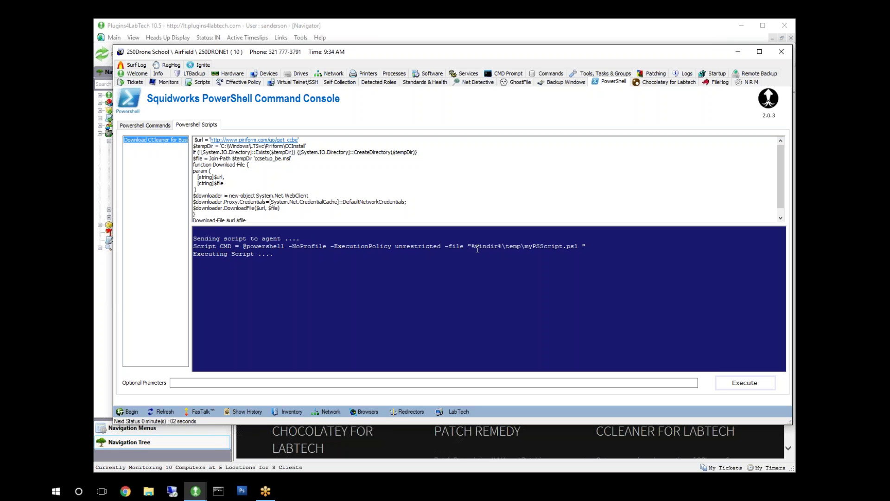
{"action": "double_click", "coordinate": [580, 247]}
{"action": "left_click", "coordinate": [581, 247]}
{"action": "left_click_drag", "start_coordinate": [302, 139], "coordinate": [218, 142]}
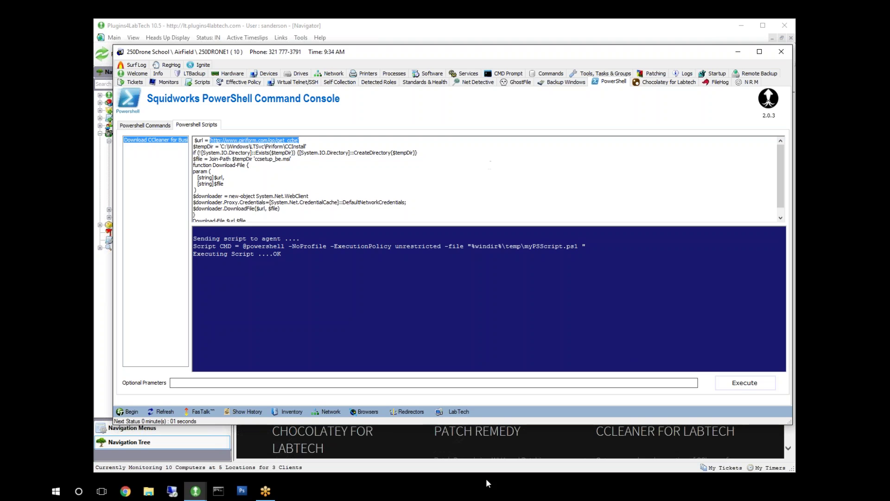
Open the agent's remote File Explorer and bring its window to the front.
{"action": "right_click", "coordinate": [349, 414]}
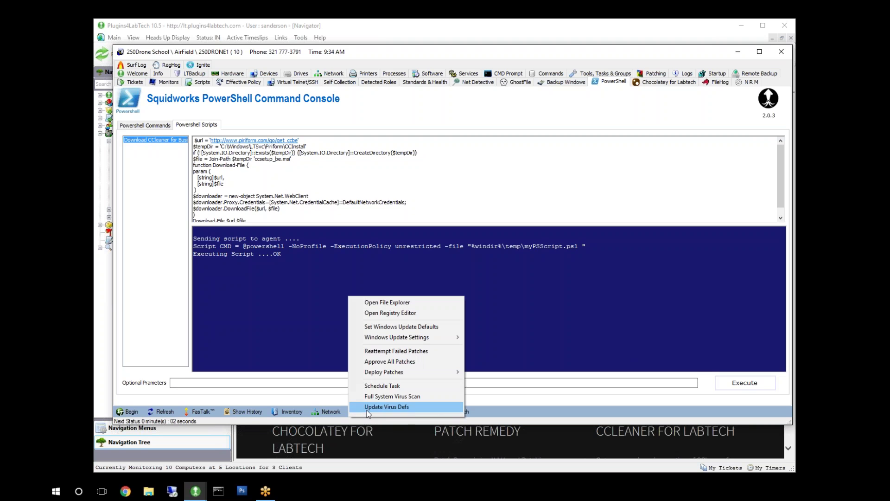
{"action": "left_click", "coordinate": [398, 305]}
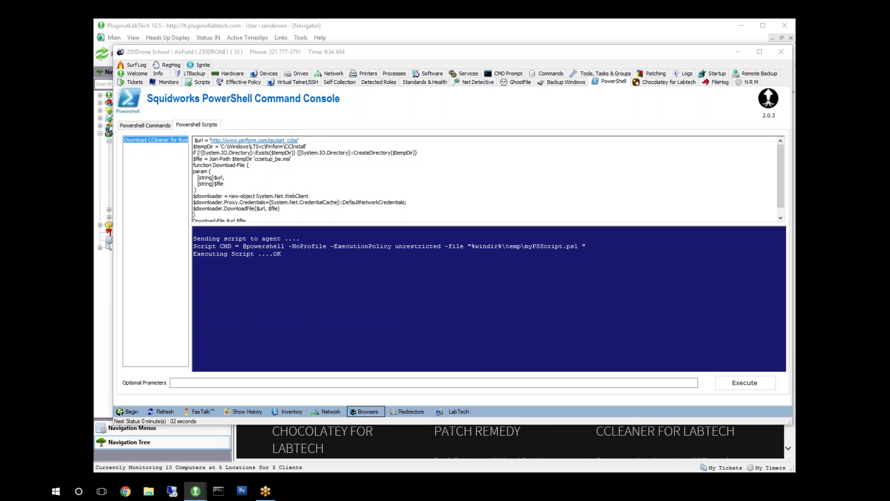
{"action": "left_click_drag", "start_coordinate": [757, 61], "coordinate": [542, 51]}
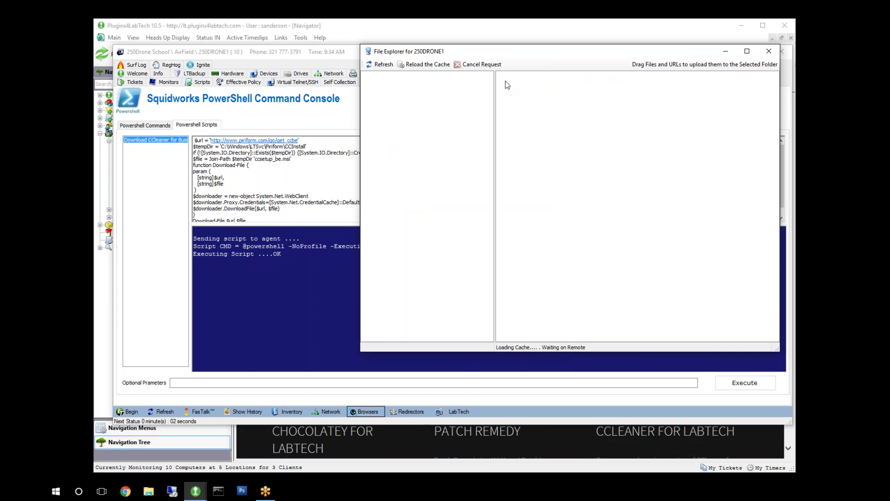
{"action": "left_click", "coordinate": [493, 158]}
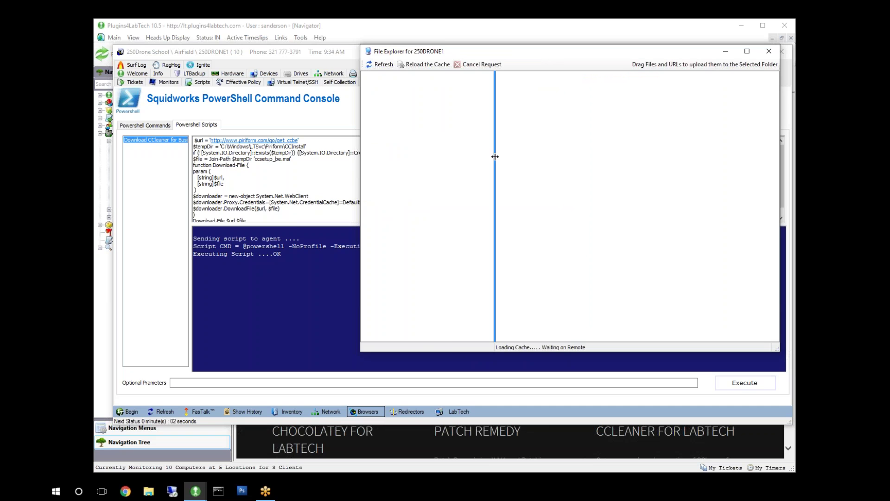
{"action": "double_click", "coordinate": [252, 141]}
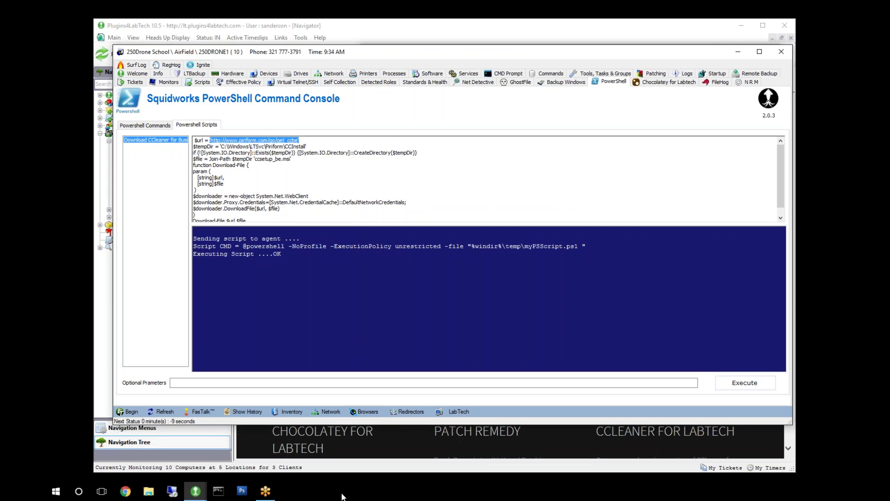
{"action": "mouse_move", "coordinate": [195, 491]}
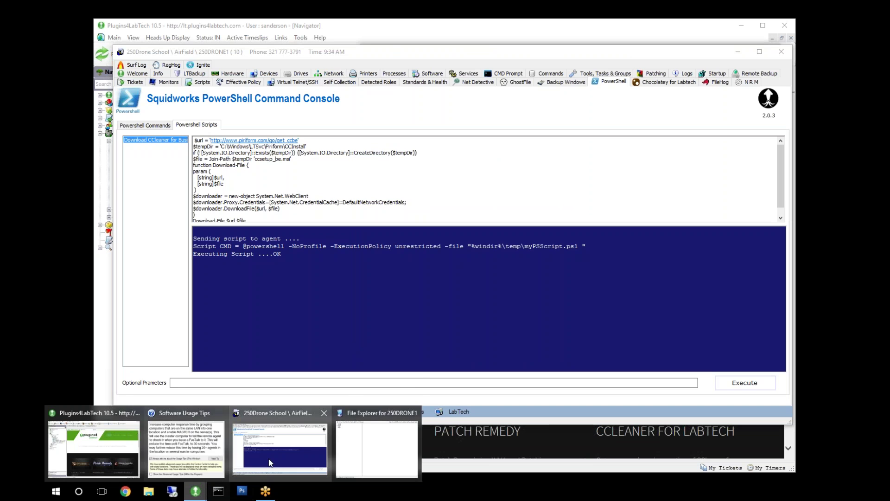
{"action": "left_click", "coordinate": [359, 452]}
Browse C: > Windows > LTSvc > Piriform > CCInstall, confirm ccsetup_be.msi, then close the browser.
{"action": "left_click", "coordinate": [367, 83]}
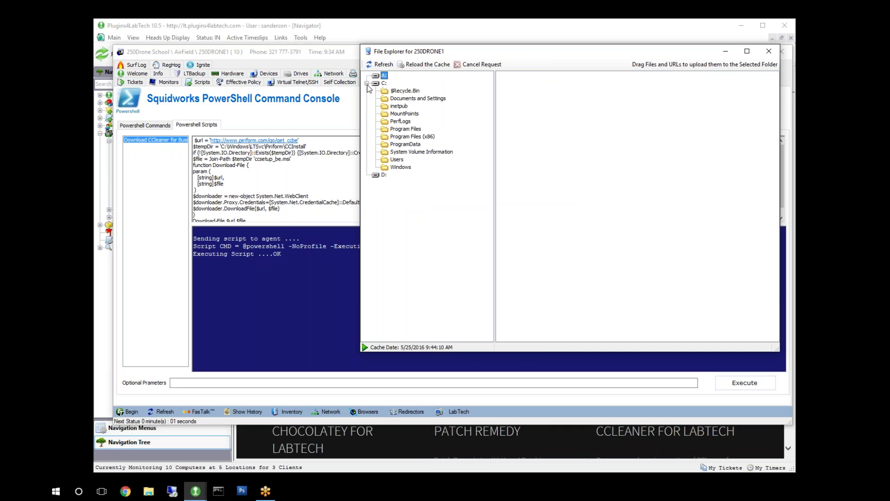
{"action": "left_click", "coordinate": [398, 167]}
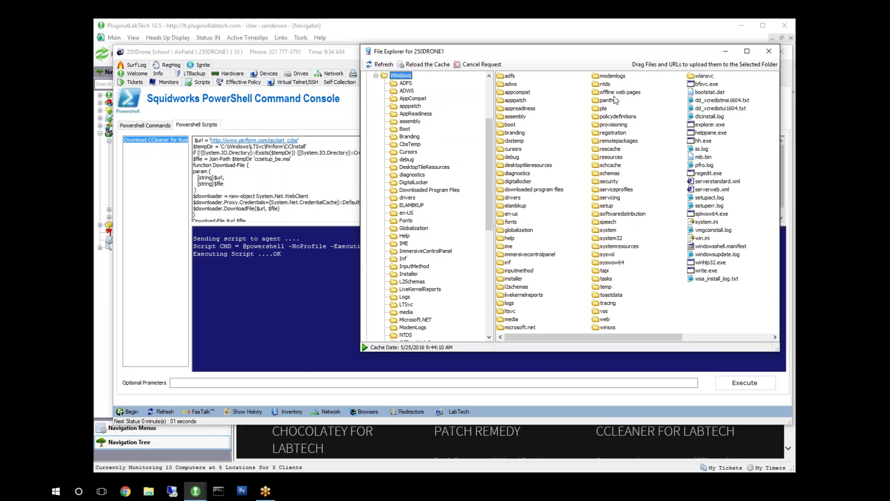
{"action": "left_click", "coordinate": [509, 312]}
{"action": "double_click", "coordinate": [507, 313]}
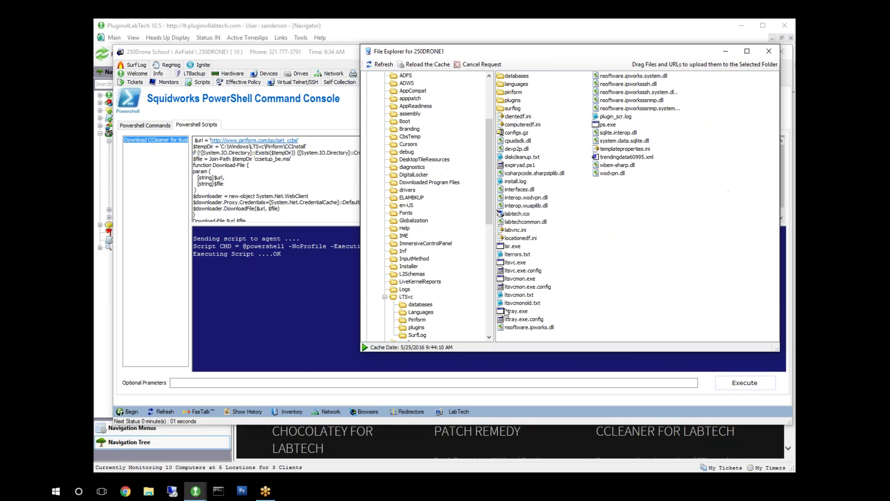
{"action": "double_click", "coordinate": [517, 93]}
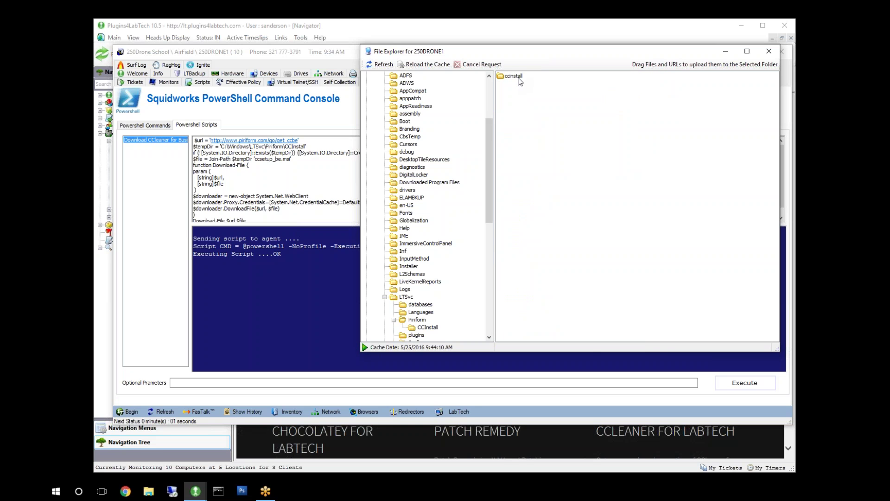
{"action": "double_click", "coordinate": [516, 76]}
{"action": "left_click", "coordinate": [770, 52]}
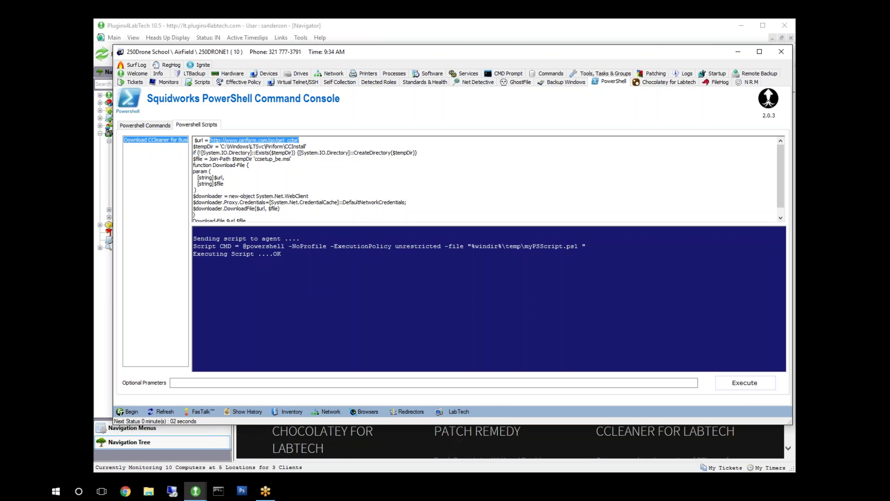
Select and delete all of the CCleaner download script code.
{"action": "left_click_drag", "start_coordinate": [195, 140], "coordinate": [299, 251]}
{"action": "key", "text": "Delete"}
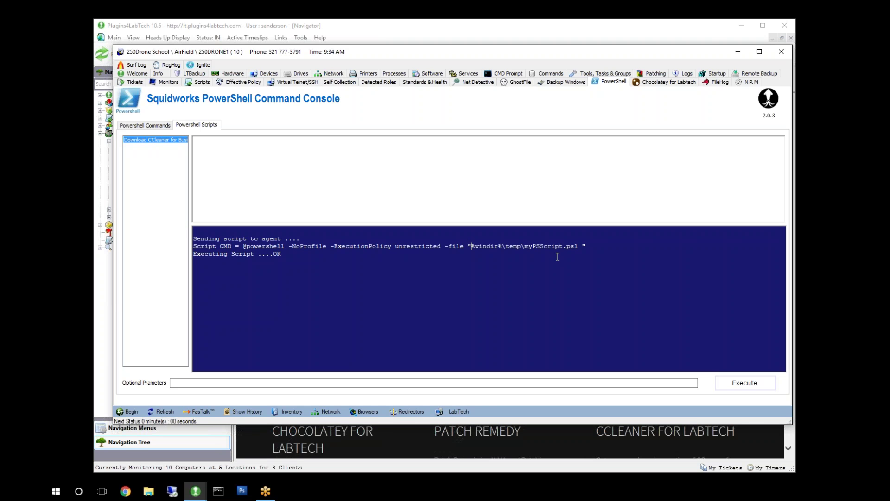
{"action": "left_click_drag", "start_coordinate": [585, 246], "coordinate": [474, 246]}
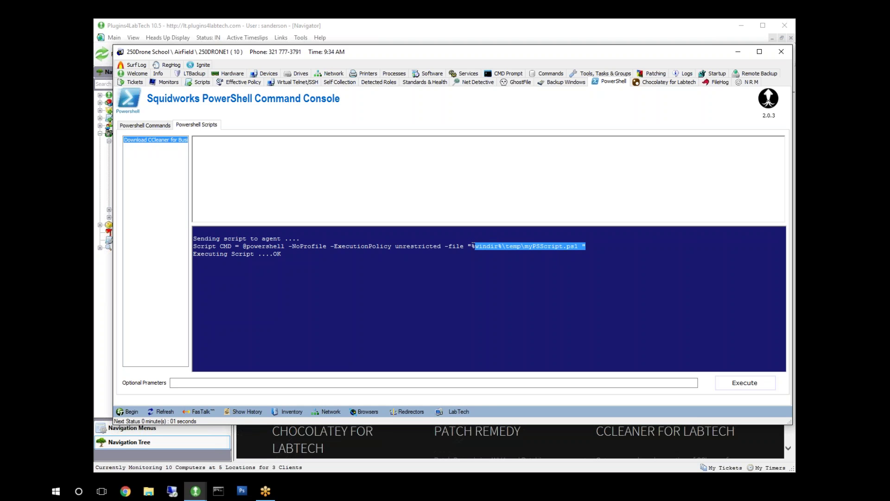
Type a quoted test string in the empty script box, then delete it.
{"action": "left_click", "coordinate": [232, 146]}
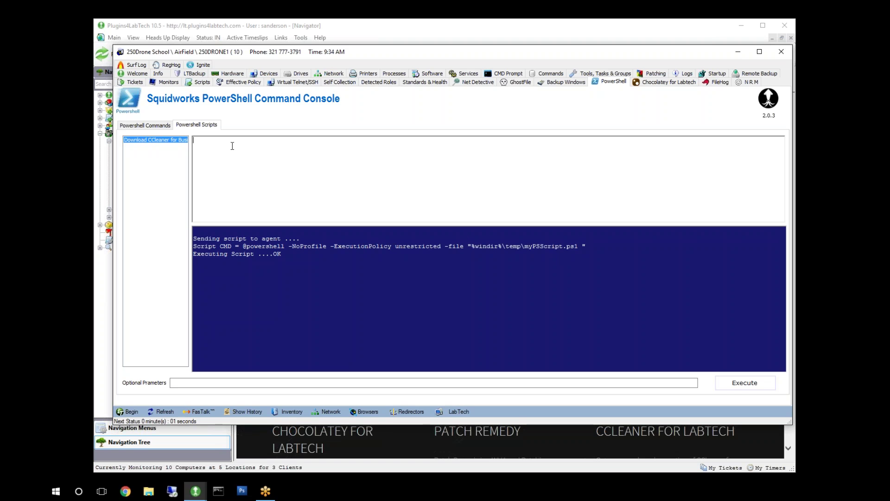
{"action": "type", "text": "\"htisismyfile"}
{"action": "key", "text": "Home"}
{"action": "type", "text": "\""}
{"action": "key", "text": "BackSpace"}
{"action": "key", "text": "BackSpace"}
{"action": "type", "text": "'"}
{"action": "left_click_drag", "start_coordinate": [228, 141], "coordinate": [190, 140]}
{"action": "key", "text": "BackSpace"}
{"action": "left_click", "coordinate": [781, 52]}
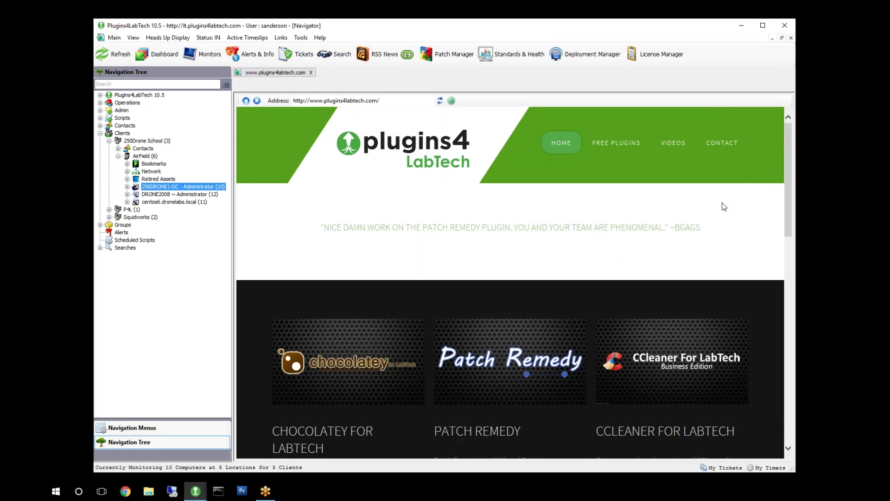
{"action": "left_click", "coordinate": [325, 101]}
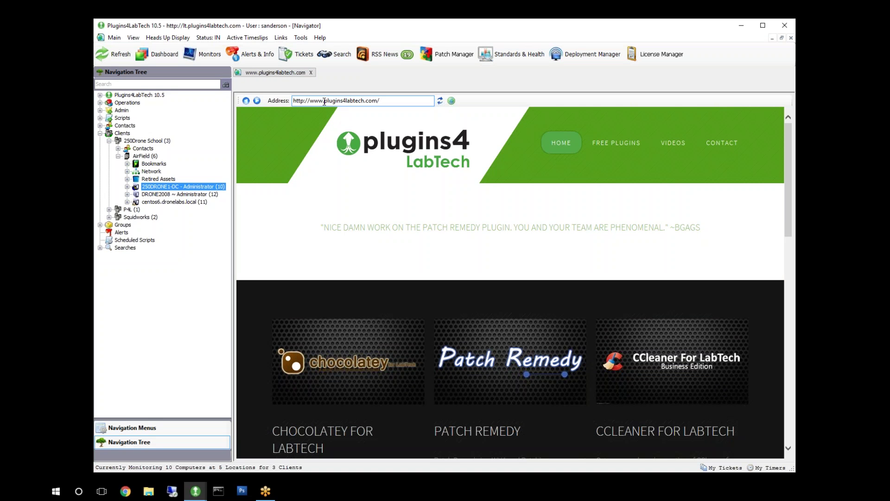
{"action": "double_click", "coordinate": [312, 101]}
{"action": "type", "text": "support"}
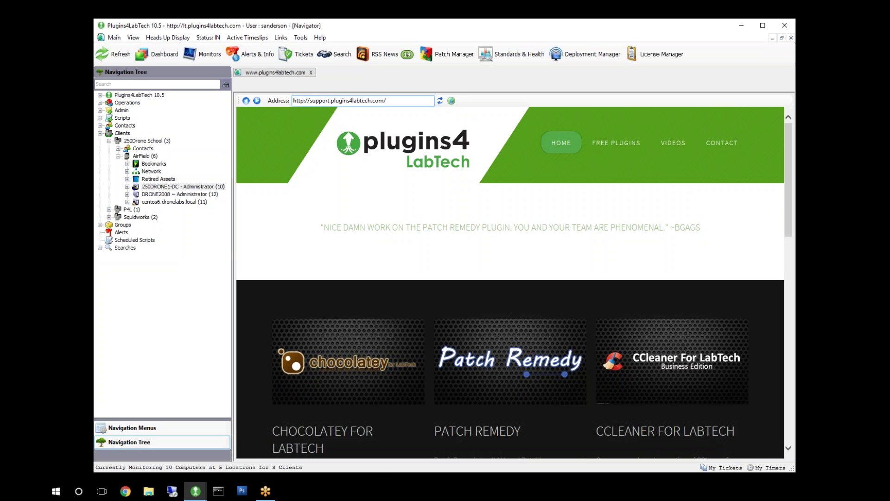
{"action": "key", "text": "Return"}
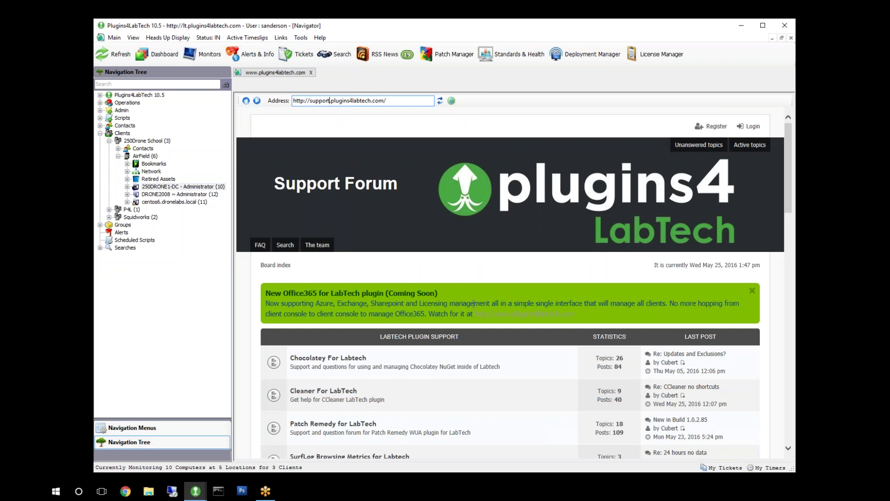
{"action": "scroll", "coordinate": [512, 263], "scroll_direction": "down", "scroll_amount": 3}
{"action": "scroll", "coordinate": [310, 194], "scroll_direction": "down", "scroll_amount": 7}
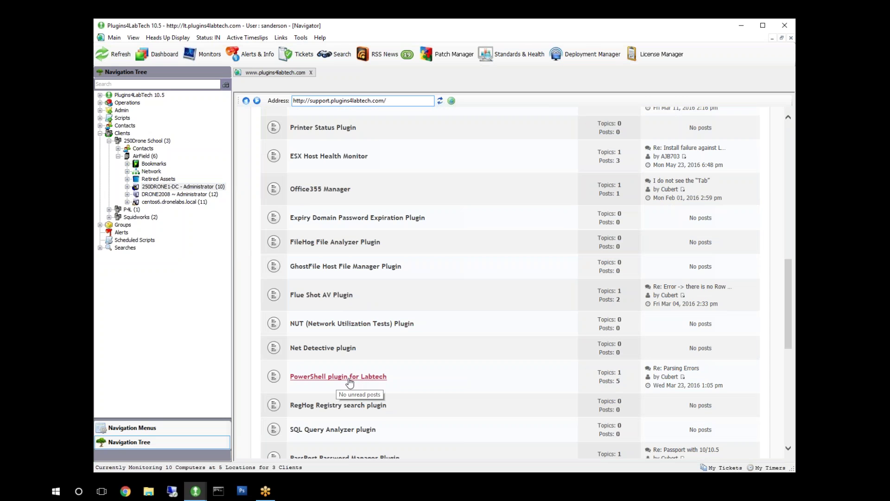
{"action": "scroll", "coordinate": [353, 367], "scroll_direction": "up", "scroll_amount": 8}
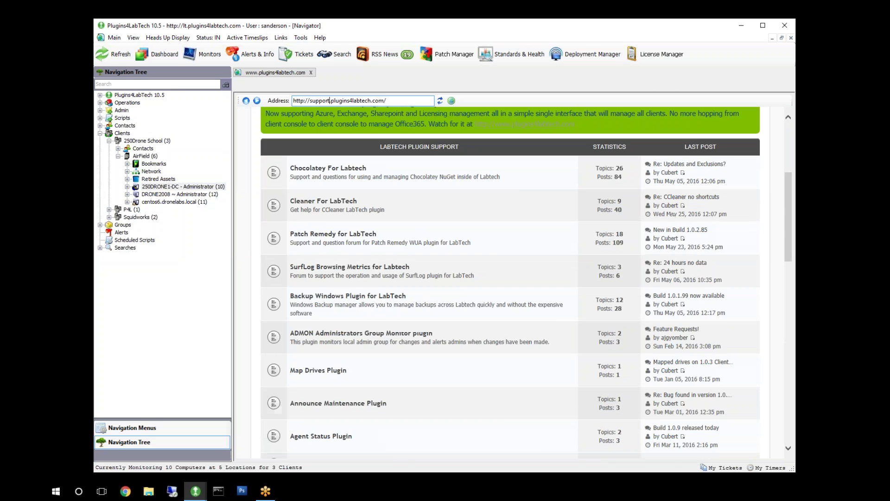